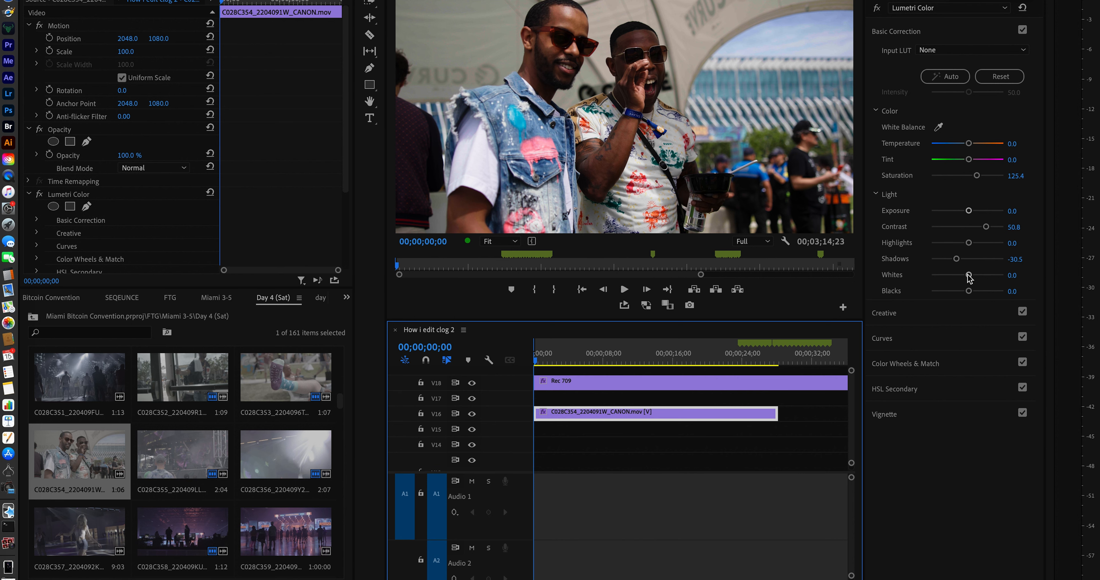
- Adjust the selected clip's Lumetri basic correction: blacks to -42.4, highlights to 18.6 and saturation to 132.2
left_click_drag(968, 275, 962, 292)
double_click(964, 277)
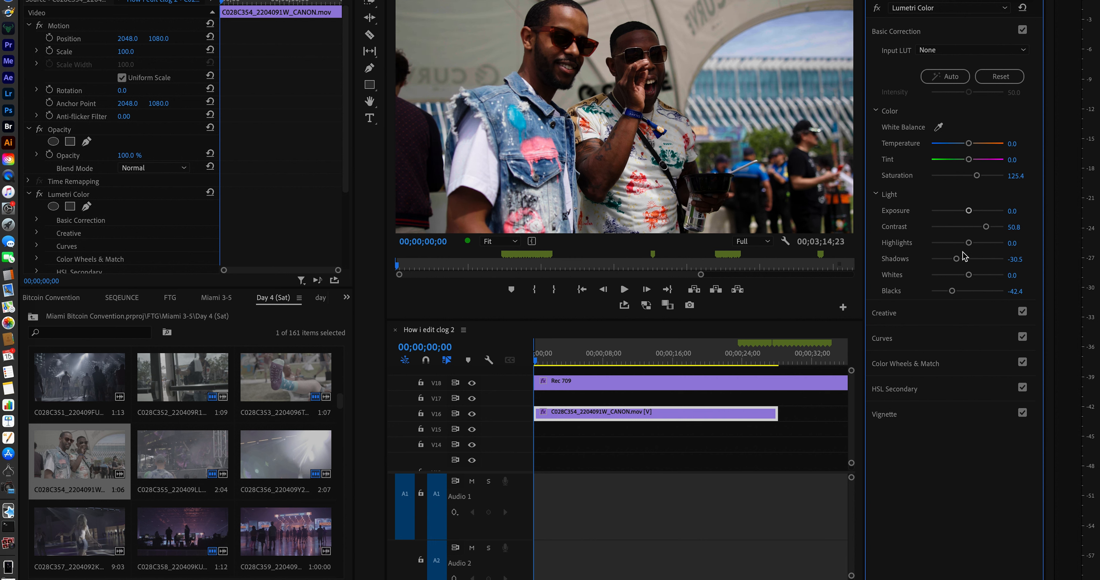
left_click_drag(966, 246, 974, 246)
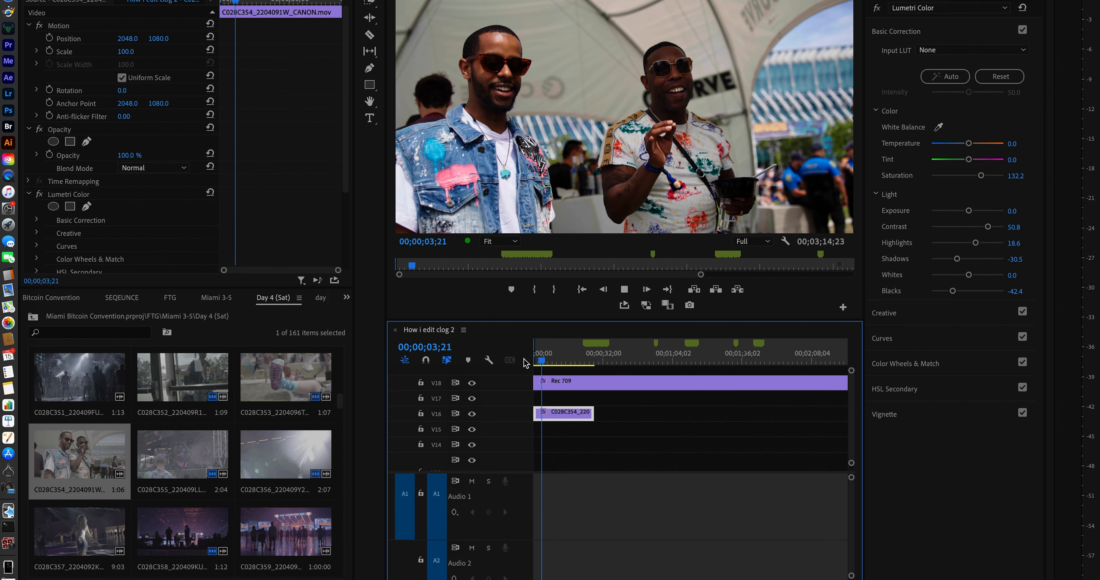
- Replay and scrub the graded clip of the two men from its start to review the colour correction
key("Home")
key("space")
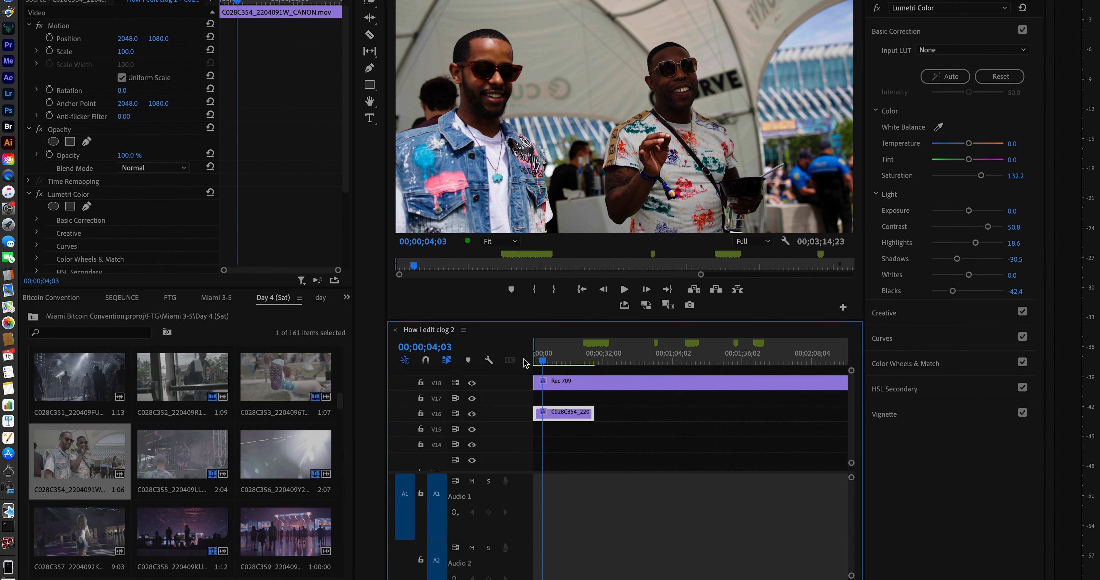
mouse_move(525, 363)
left_mouse_down()
mouse_move(559, 364)
mouse_move(524, 350)
left_mouse_up()
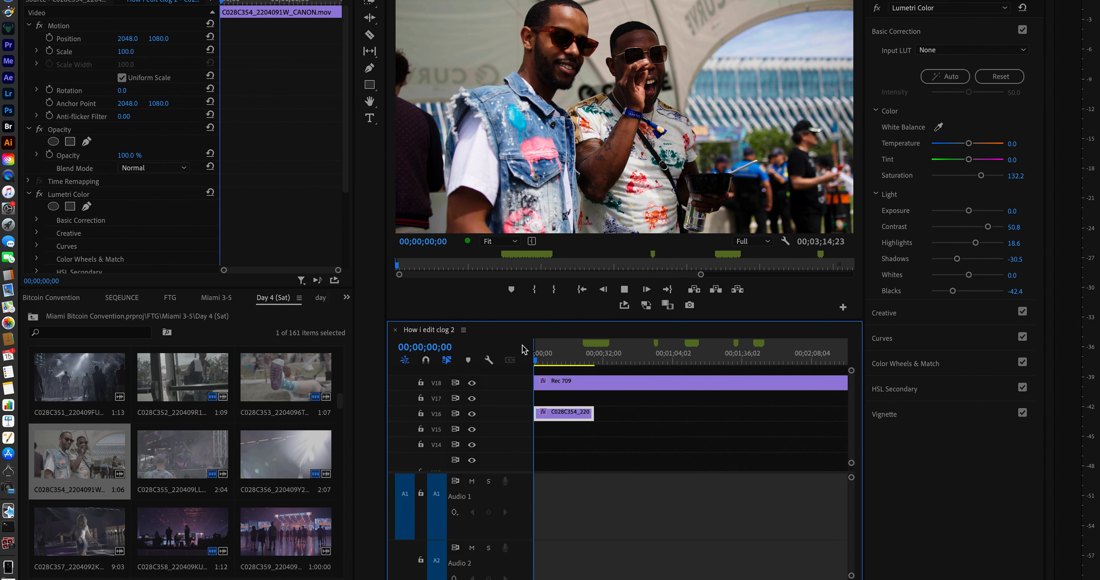
key("space")
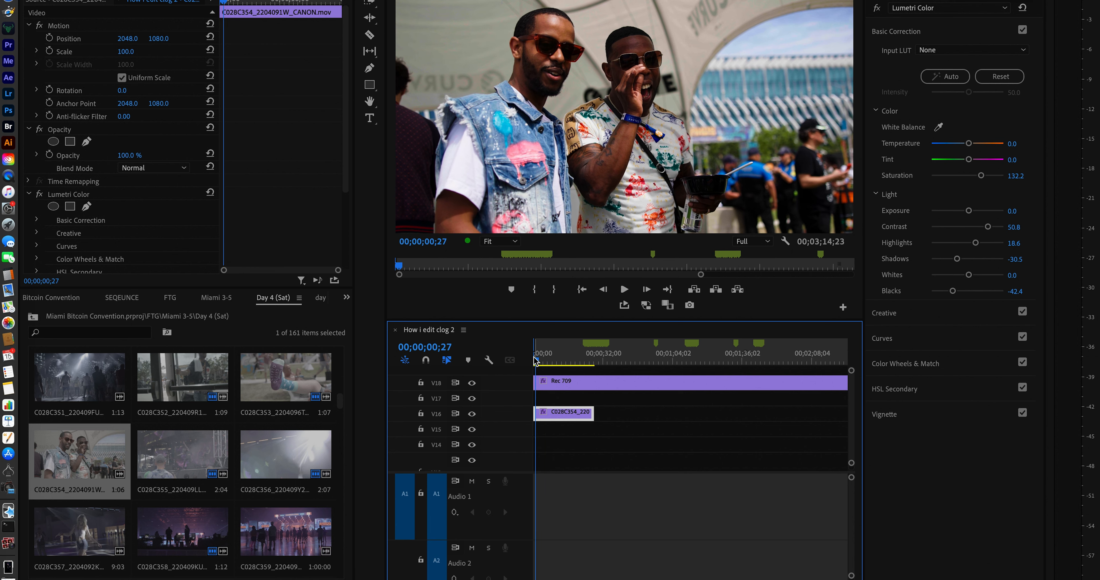
left_click_drag(546, 362, 517, 350)
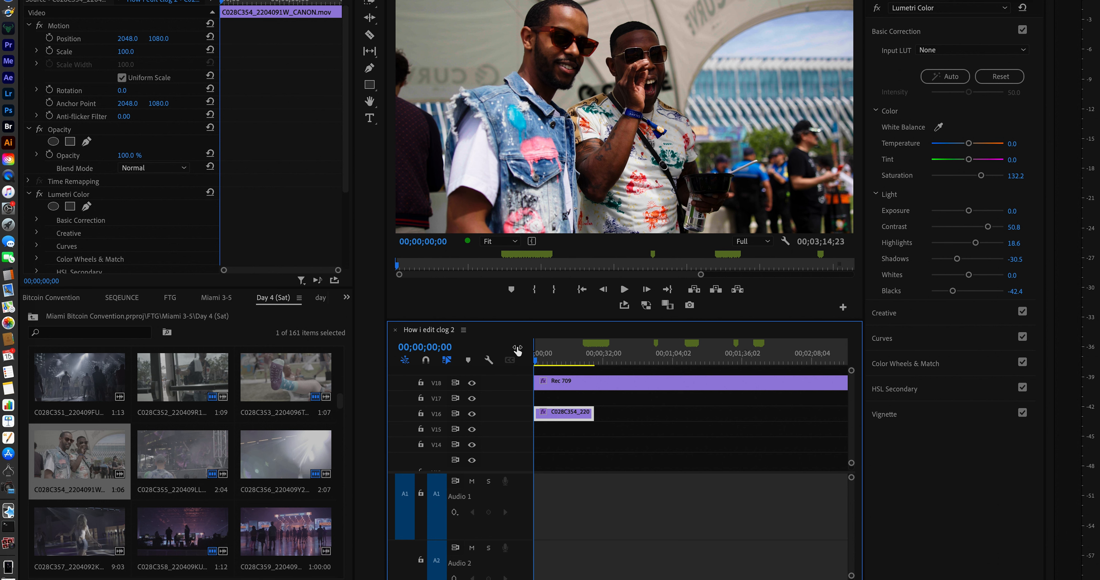
left_click_drag(552, 347, 501, 342)
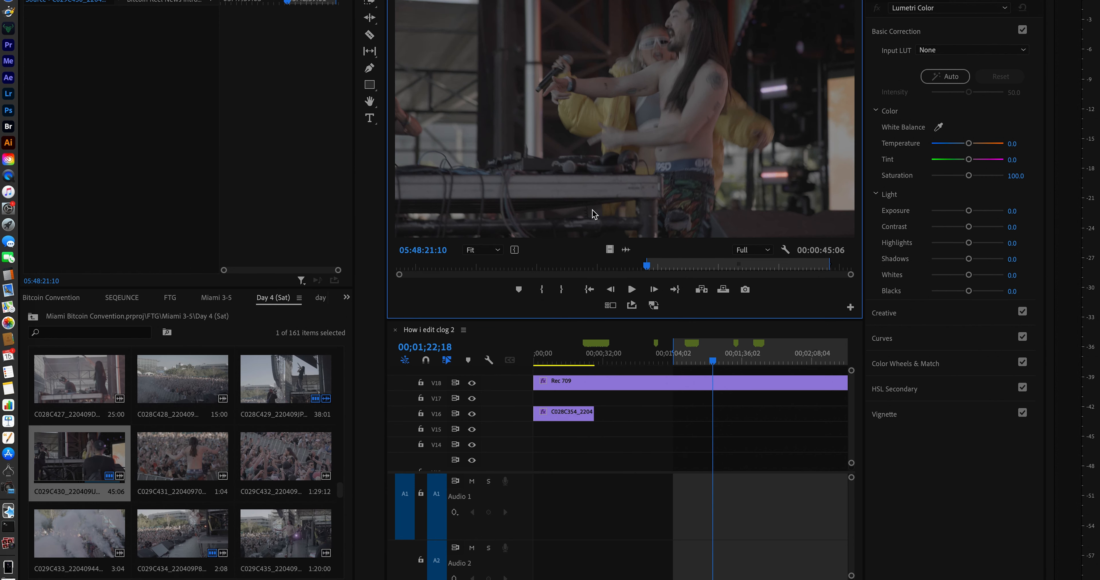
- Place the C029C430 stage performance clip on track V16 beneath the Rec 709 layer and preview it
left_click_drag(592, 214, 633, 419)
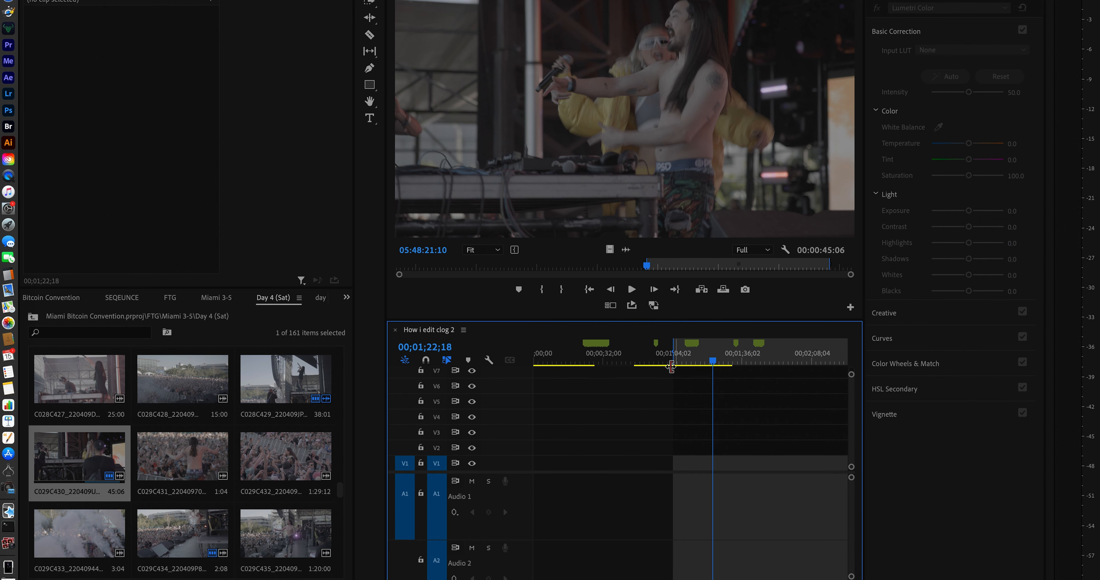
scroll(613, 435, "up", 5)
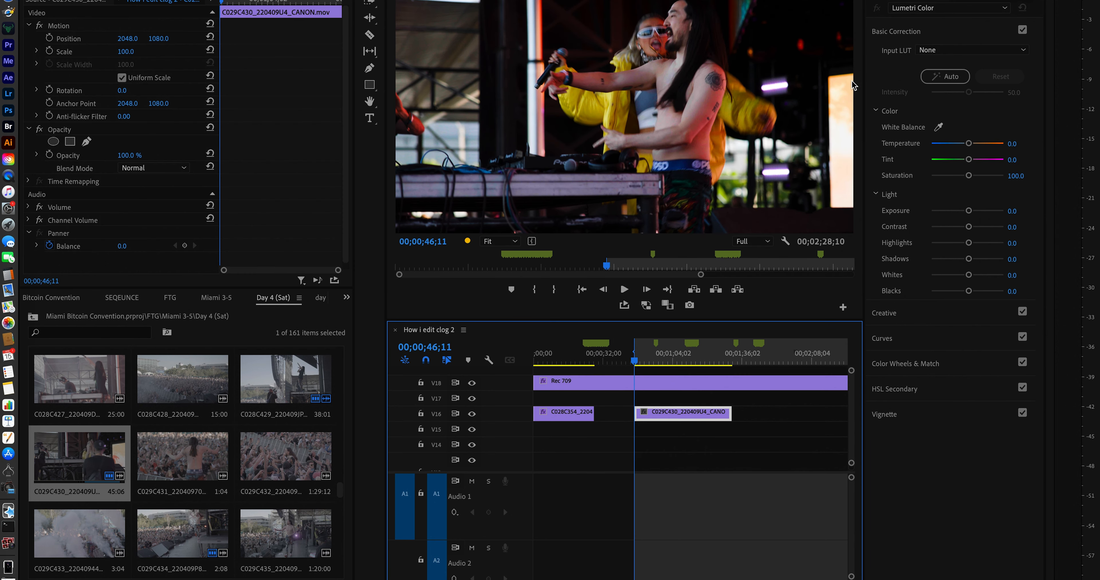
key("space")
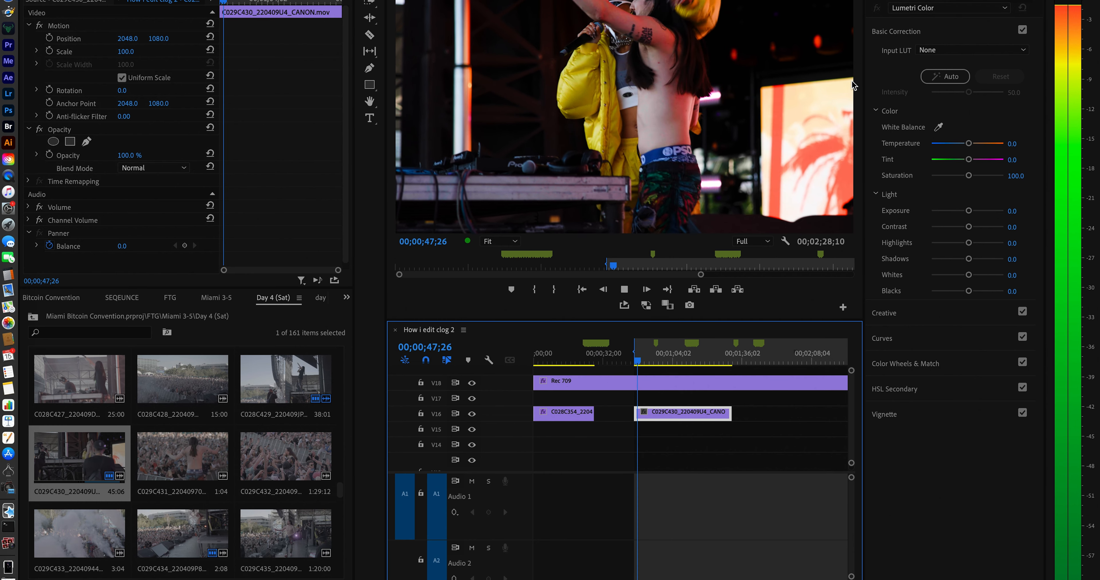
key("space")
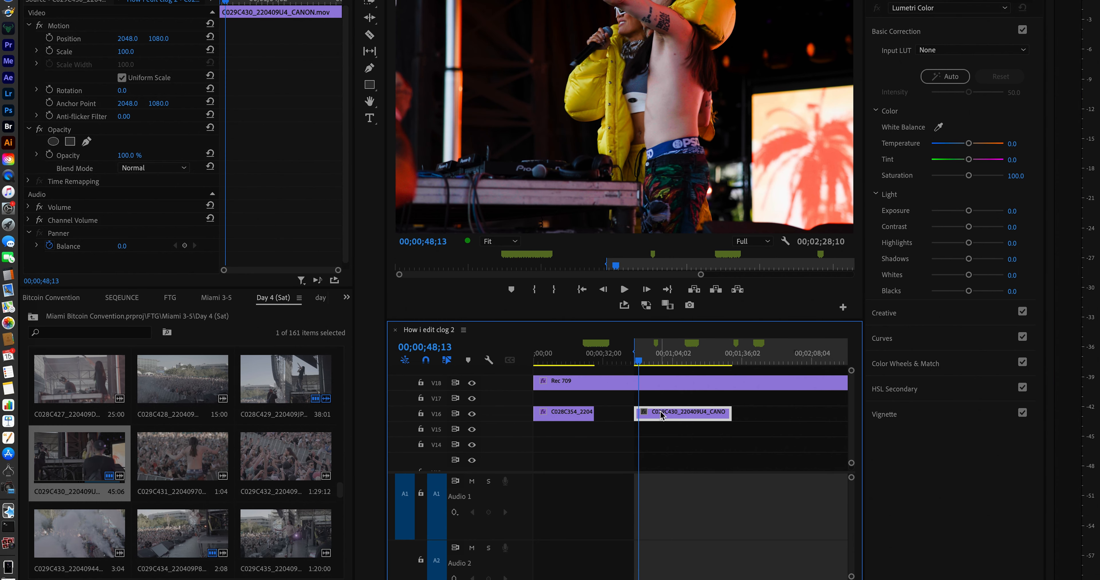
- Check the input LUT options for the stage performance clip and play it through with the system volume lowered
left_click(940, 52)
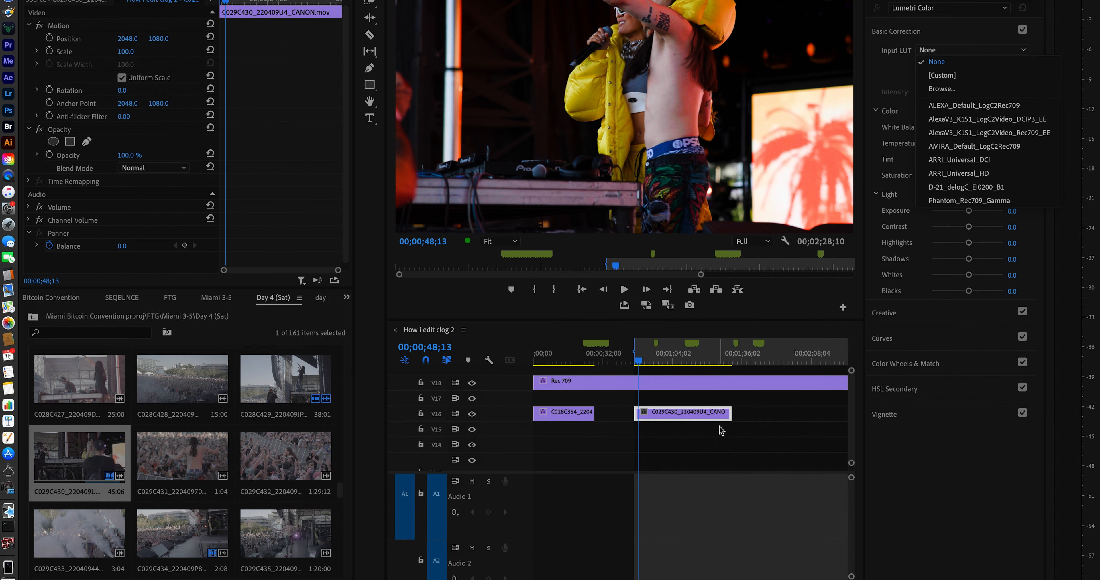
left_click(724, 410)
left_click(711, 390)
left_click(700, 412)
key("space")
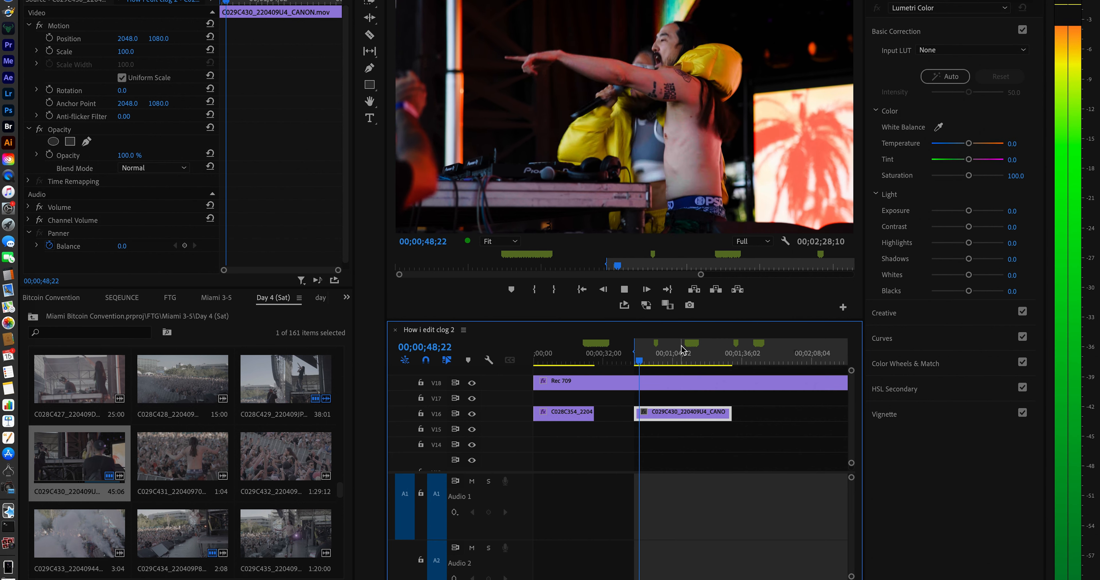
key("XF86AudioLowerVolume")
key("XF86AudioLowerVolume")
key("XF86AudioLowerVolume")
key("XF86AudioLowerVolume")
key("XF86AudioLowerVolume")
key("XF86AudioLowerVolume")
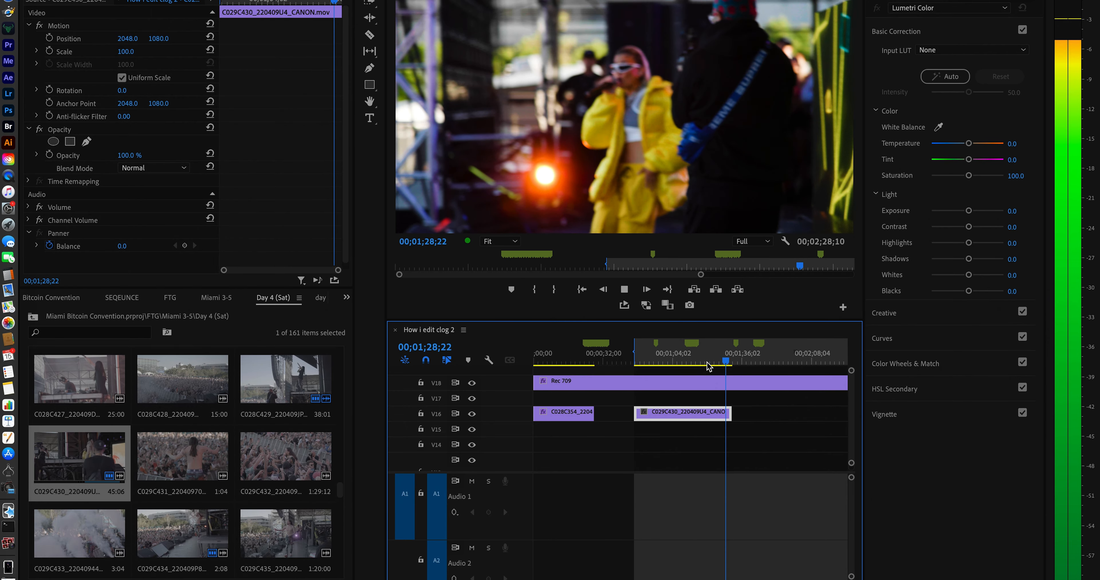
- Stop playback and delete the C029C430 stage performance clip from track V16
left_click(671, 418)
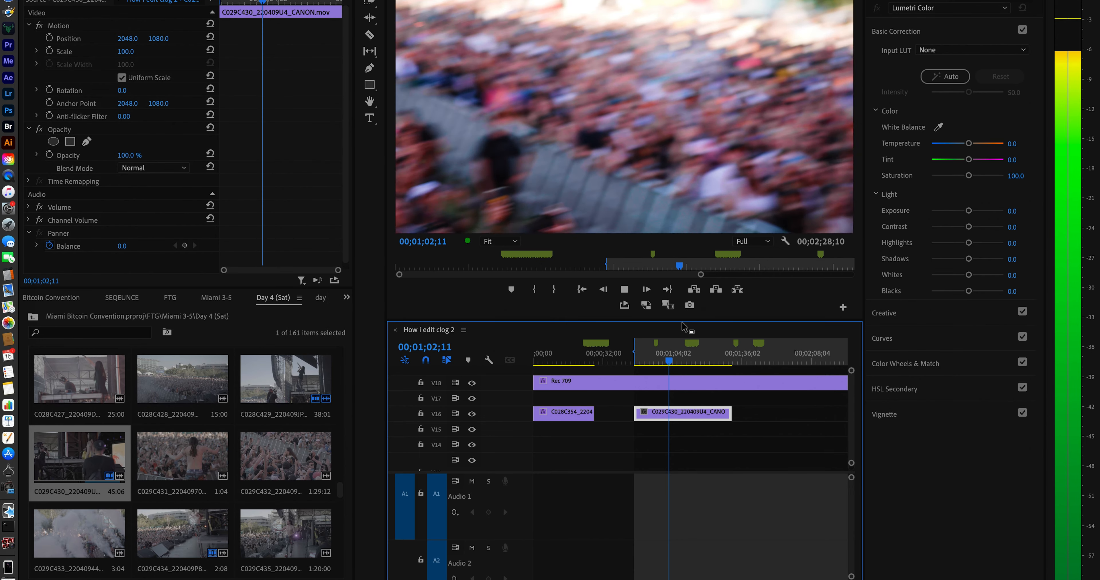
key("space")
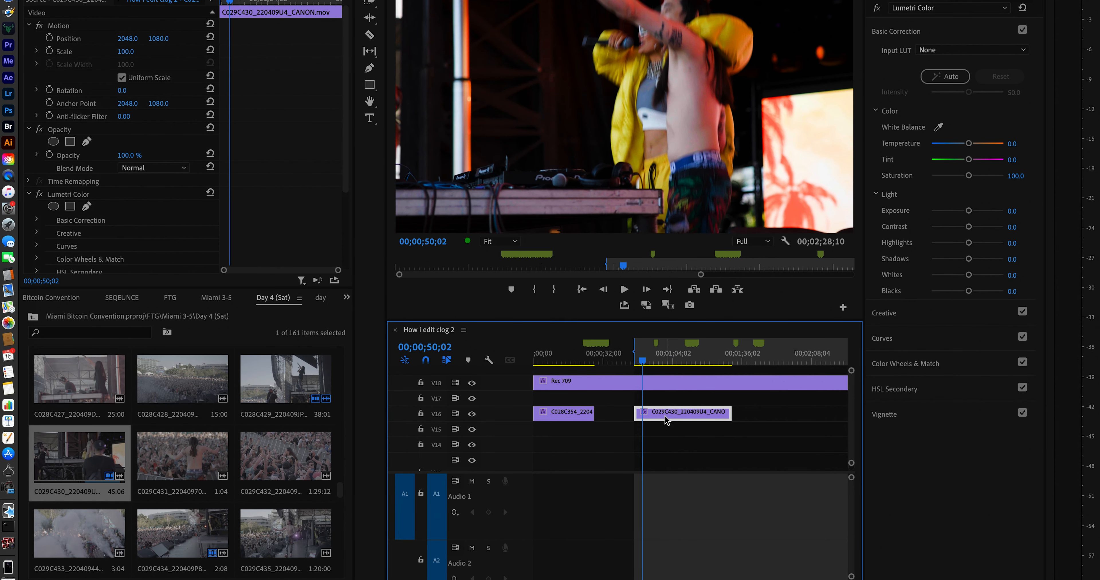
key("Delete")
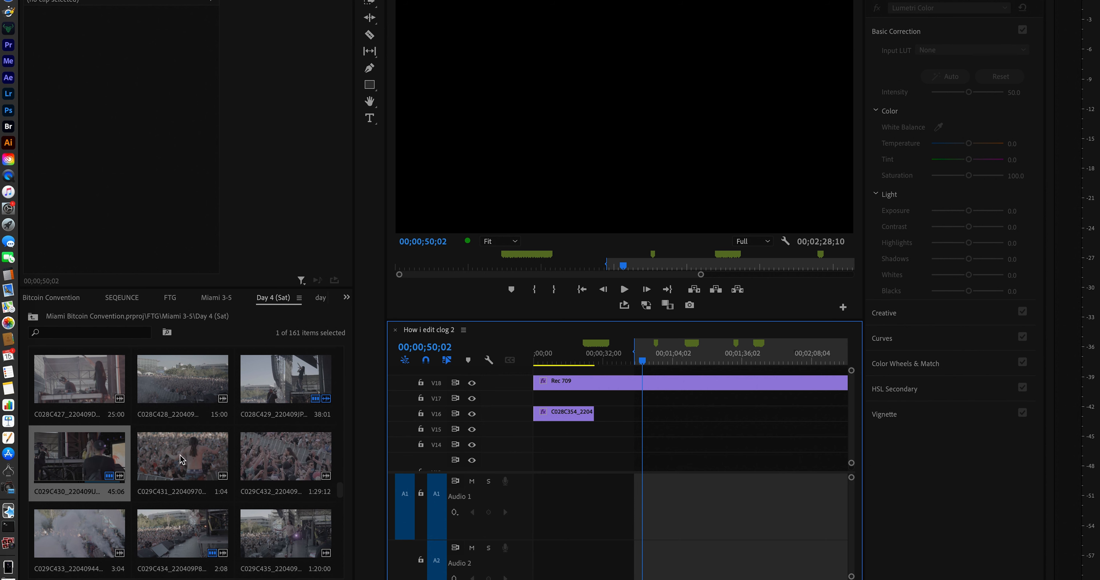
- Place the C018C125 palm tree clip from the Day 1 arrival bin on track V16, starting at the sequence's in point
scroll(170, 465, "down", 4)
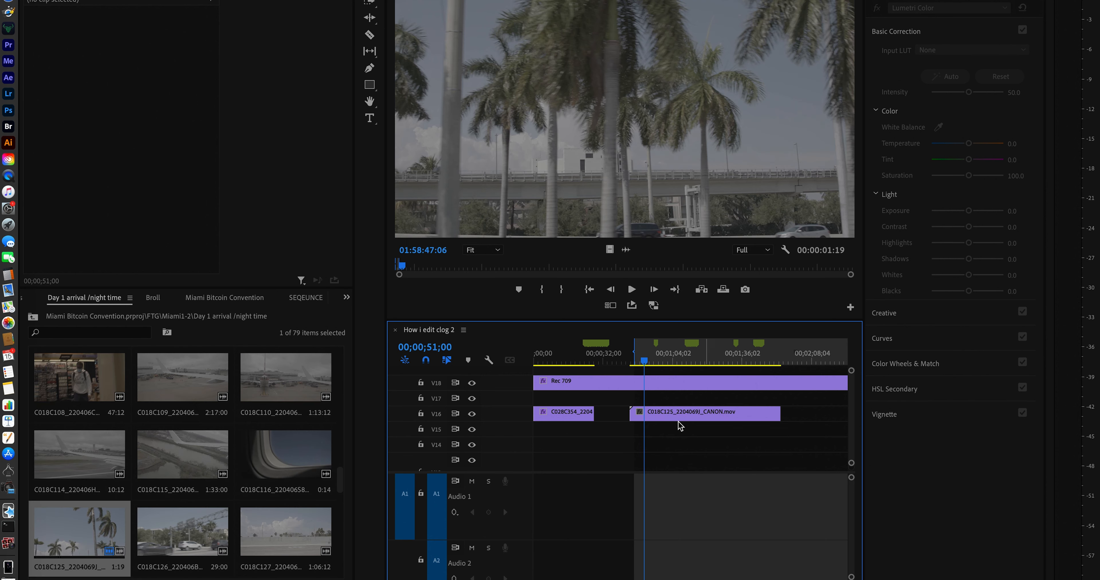
left_click_drag(679, 421, 664, 411)
left_click(643, 361)
left_click_drag(644, 357, 647, 358)
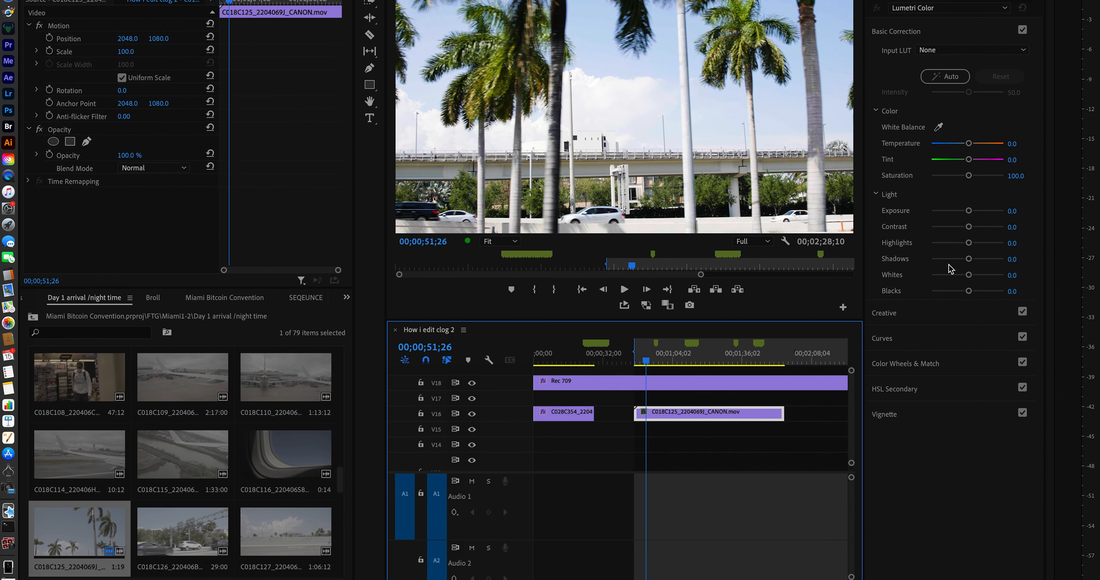
- Lower the palm tree clip's shadows to -32.2 and whites to -22.0, and play it back
left_click_drag(969, 259, 958, 265)
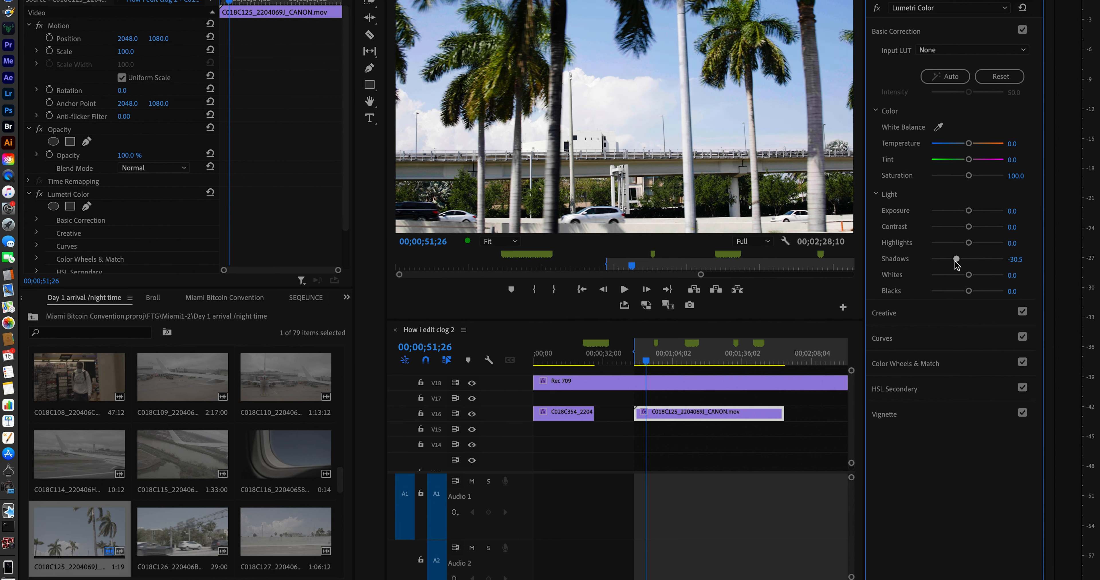
key("space")
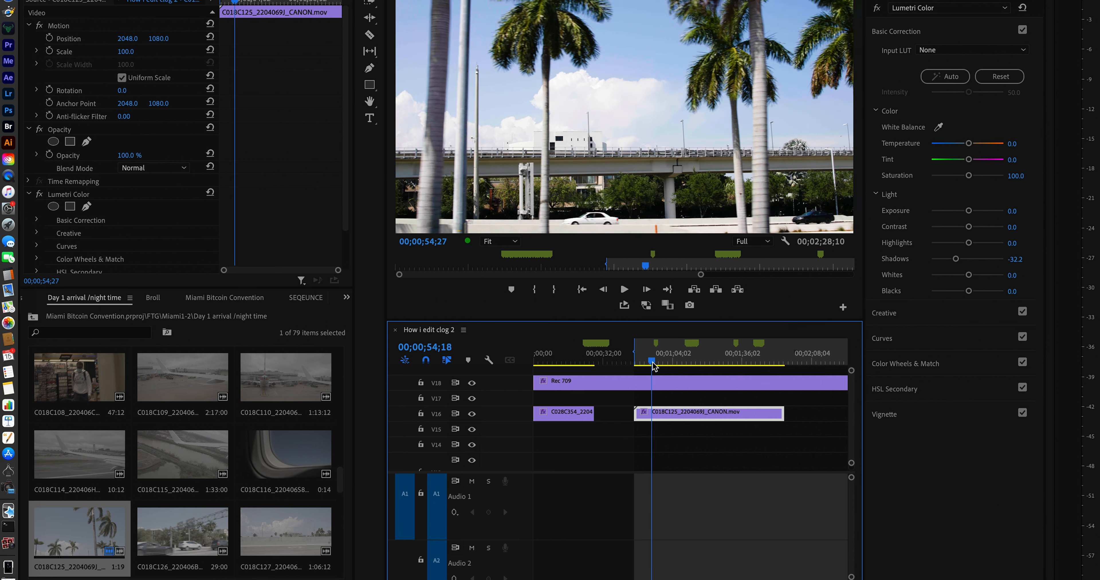
left_click_drag(968, 275, 959, 275)
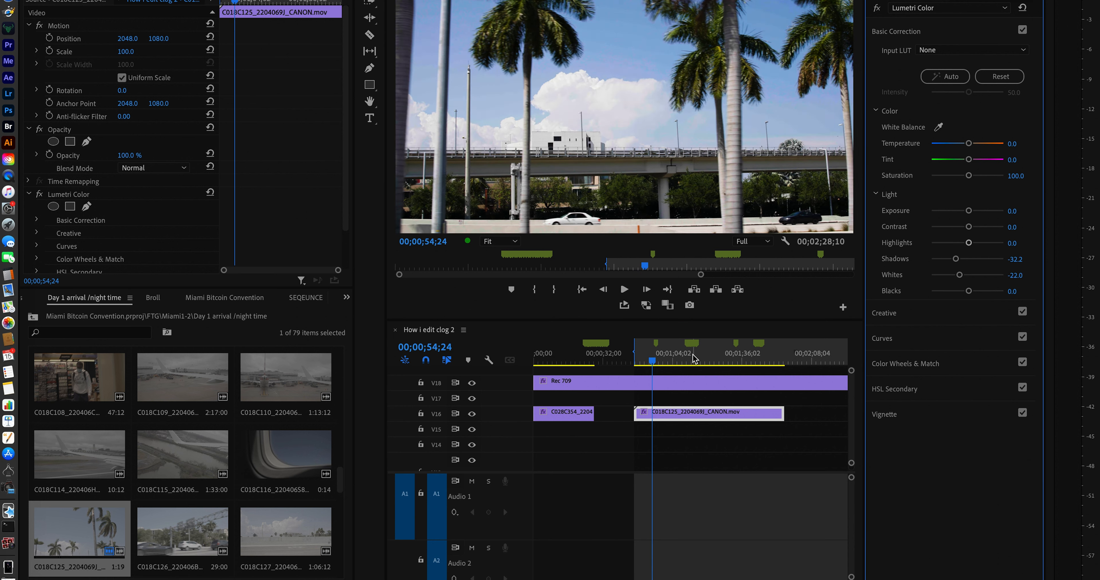
left_click(631, 361)
key("space")
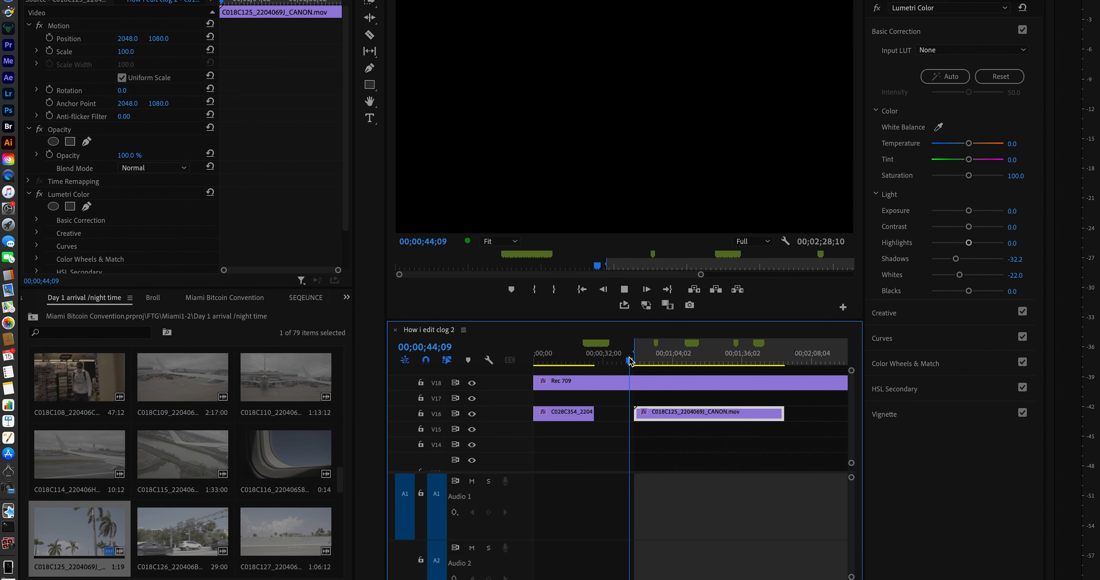
- Set the palm tree clip's saturation to 120 and its highlights to -5.1
left_click_drag(968, 175, 970, 176)
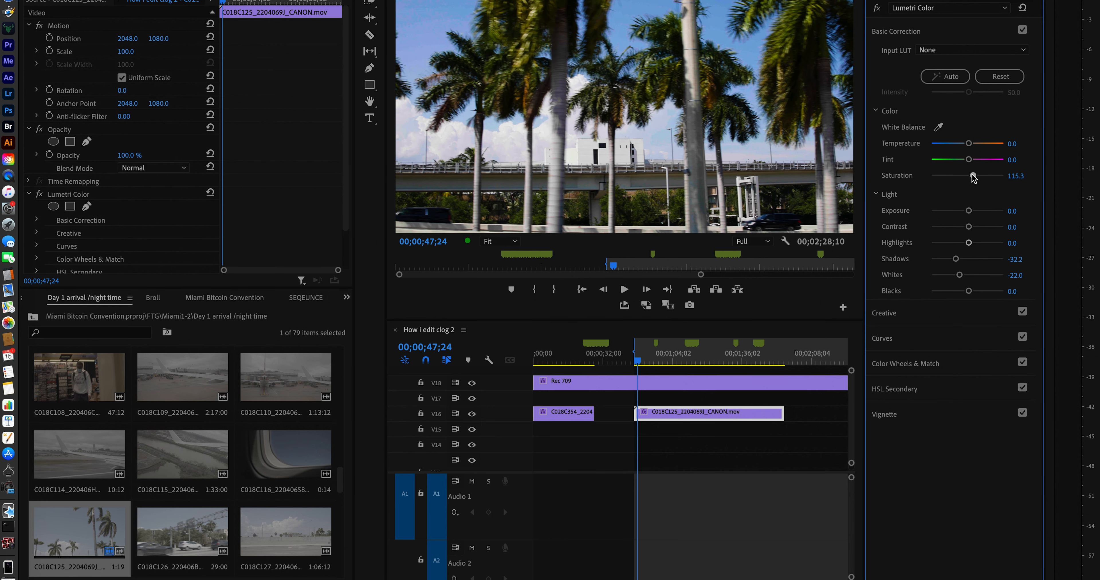
left_click(1016, 176)
key("Return")
left_click_drag(637, 361, 651, 362)
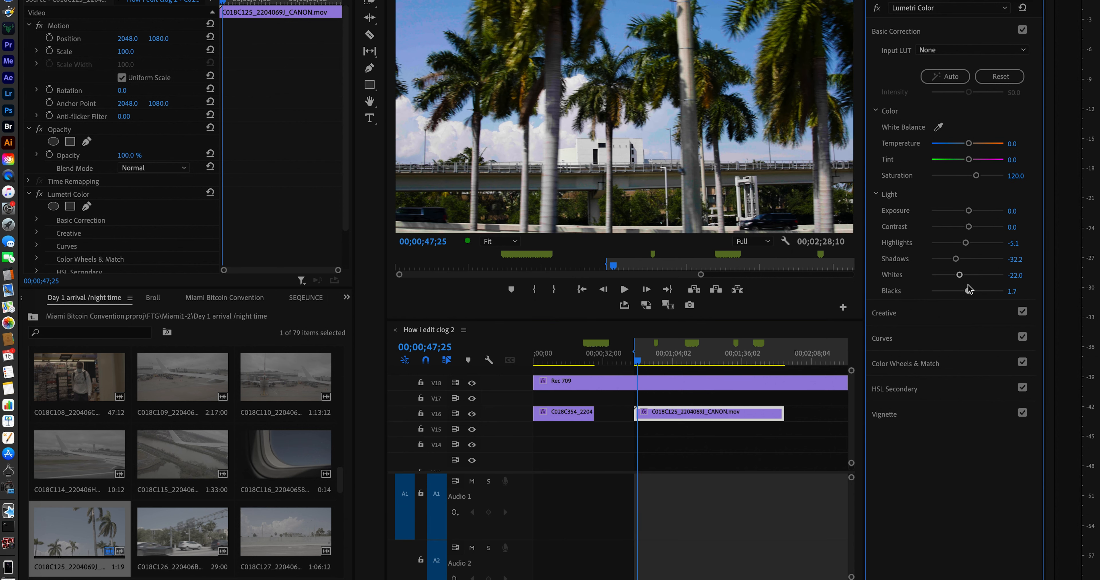
- Try the palm tree clip's blacks as low as -100, settle them at 8.5, and replay the clip
left_click_drag(973, 283, 943, 287)
left_click_drag(973, 283, 948, 287)
key("space")
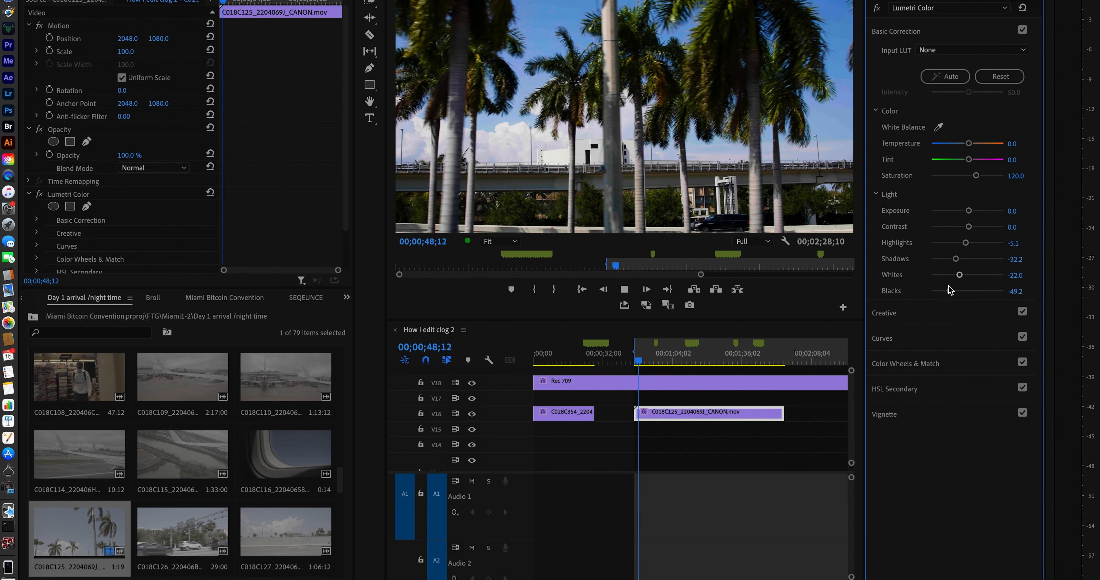
key("space")
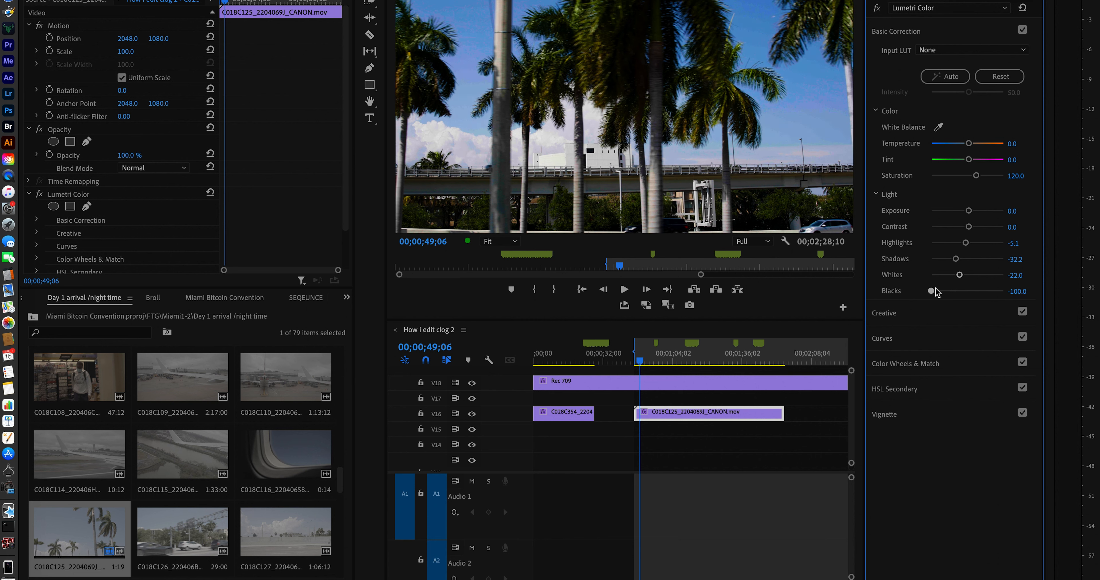
left_click_drag(935, 293, 971, 303)
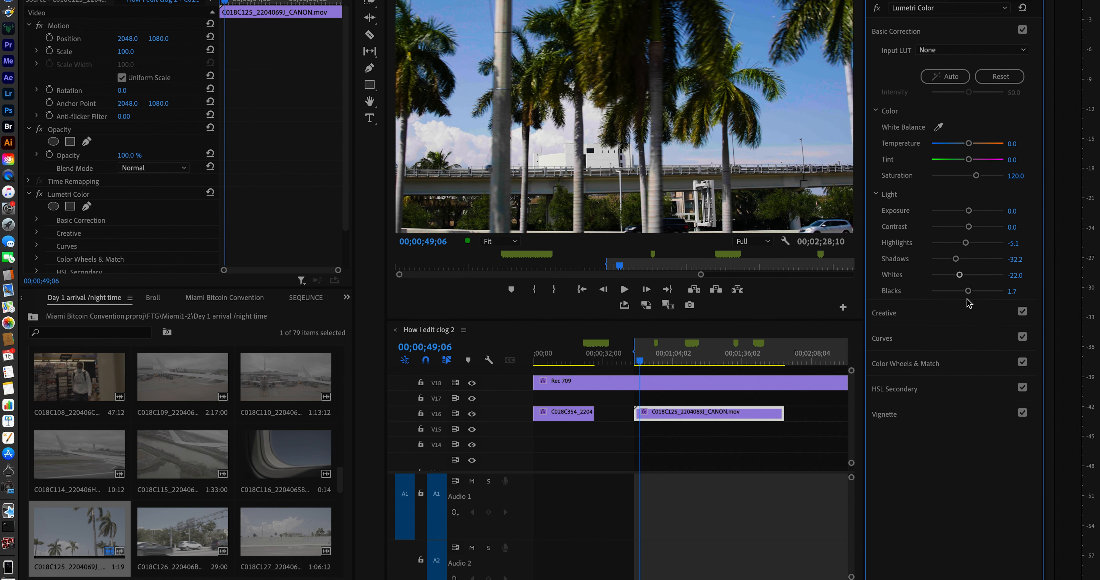
left_click_drag(957, 294, 972, 293)
mouse_move(640, 359)
left_mouse_down()
mouse_move(680, 359)
mouse_move(638, 358)
left_mouse_up()
key("space")
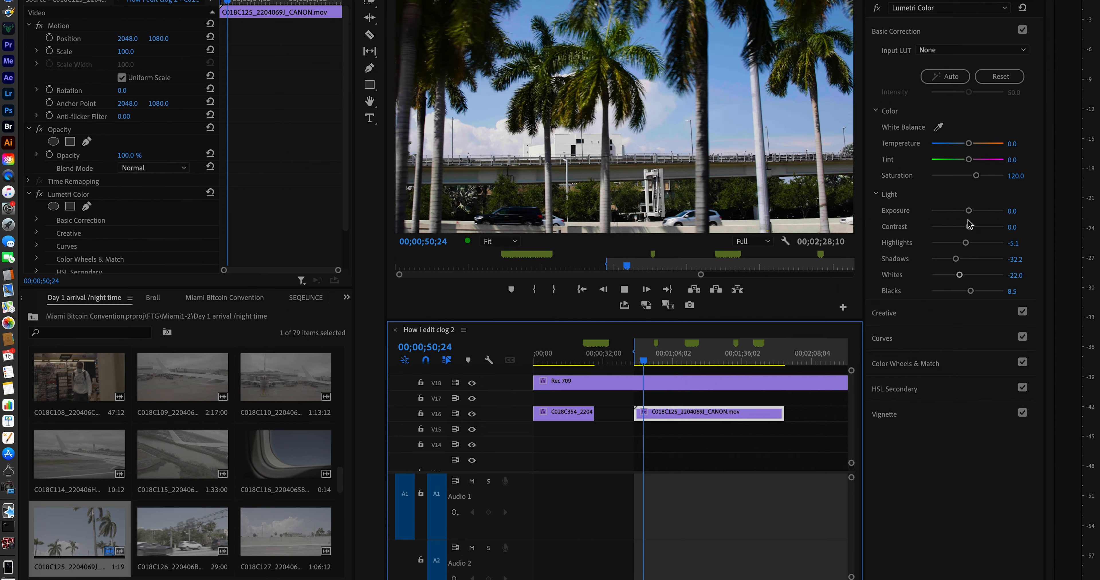
- Raise the palm tree clip's contrast to 49.2, lower its shadows to -33.9, and review the playback
left_click_drag(967, 223, 985, 228)
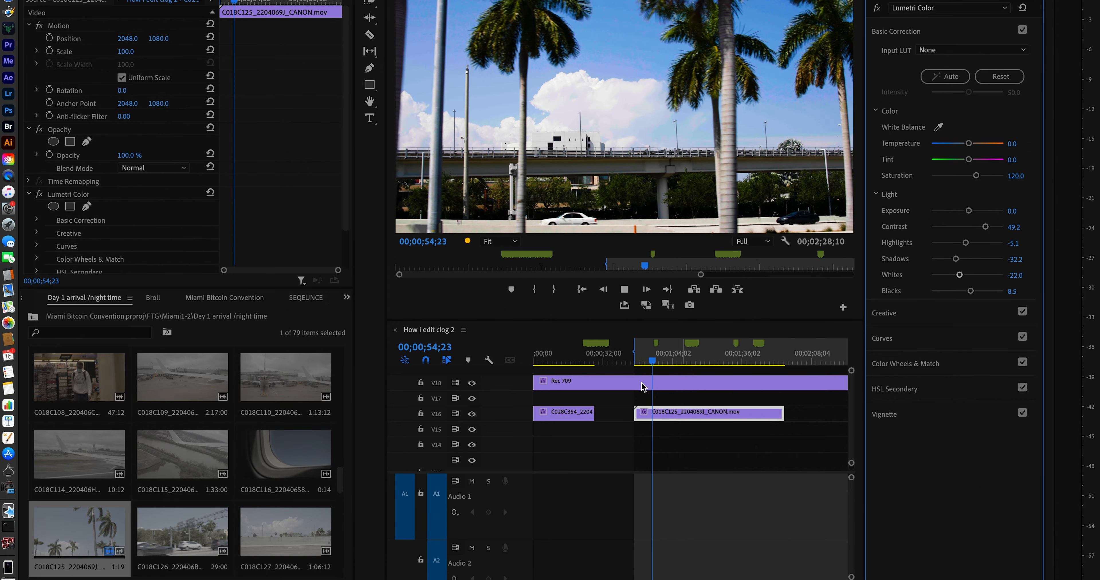
left_click_drag(673, 359, 636, 359)
key("space")
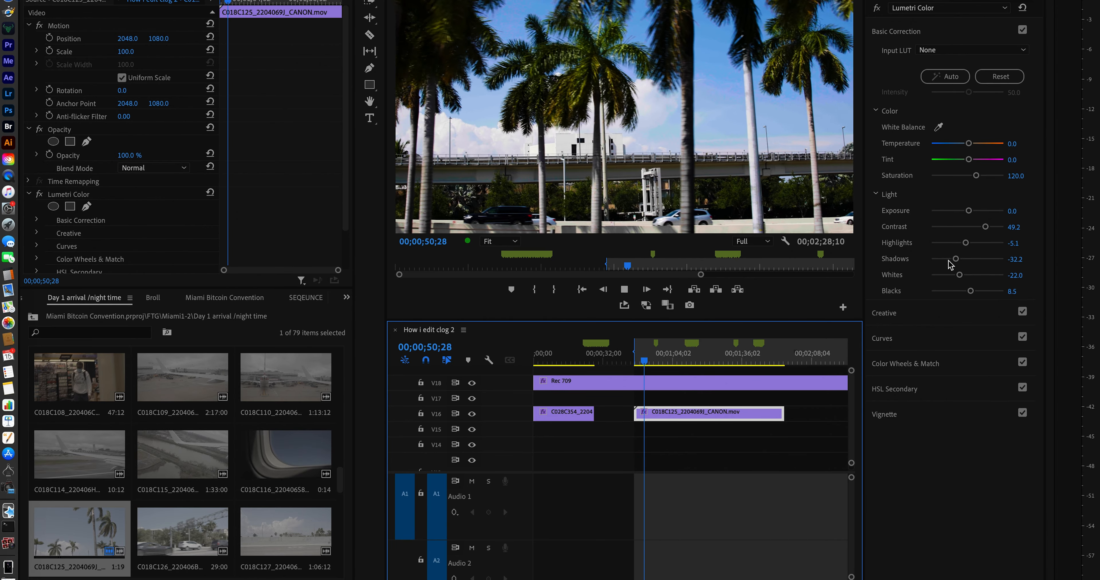
left_click_drag(955, 259, 955, 261)
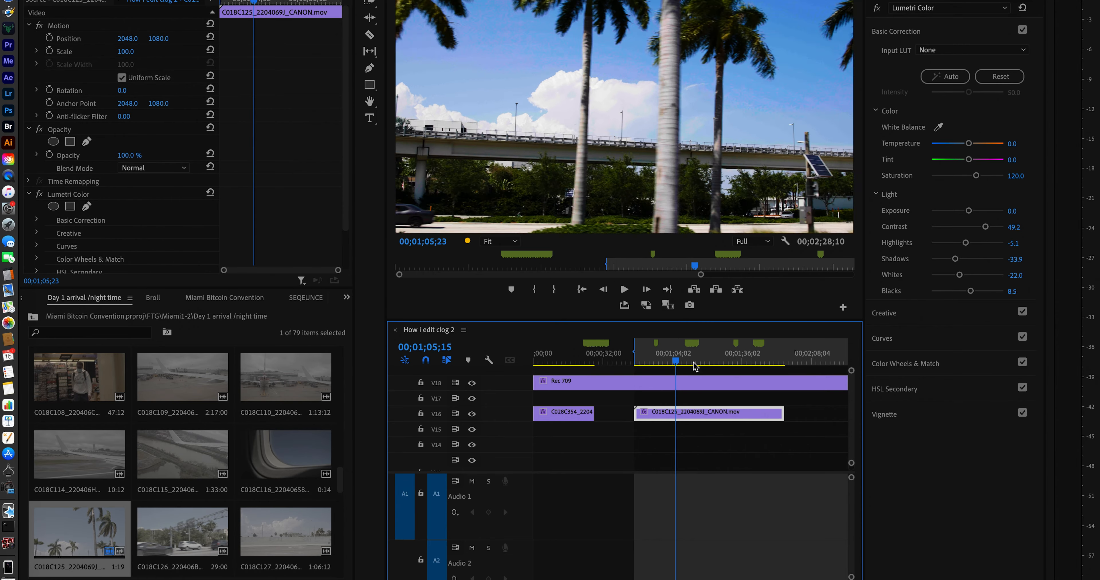
left_click(639, 359)
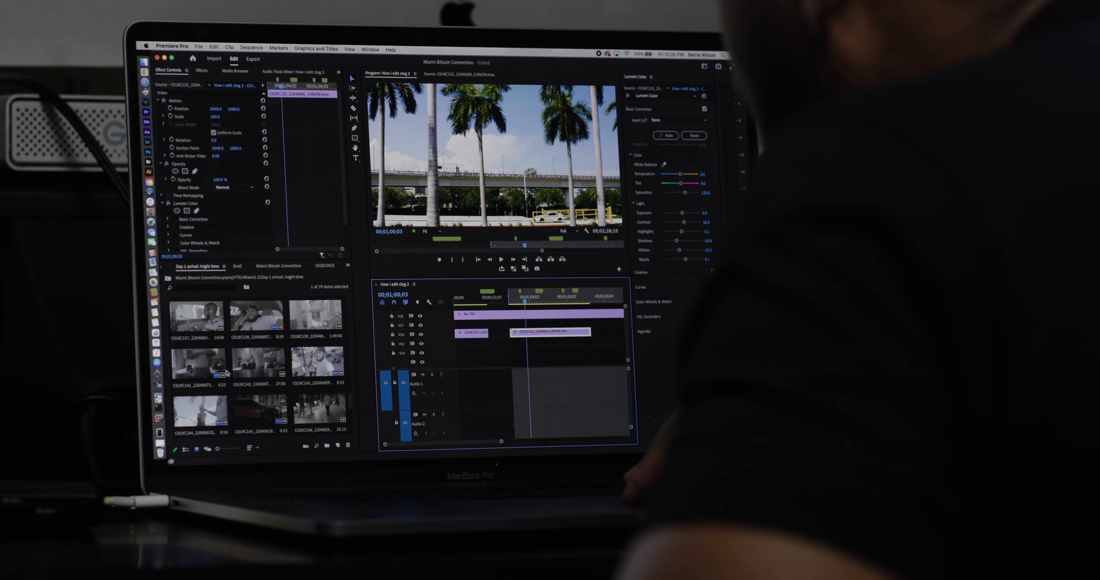
scroll(210, 335, "down", 3)
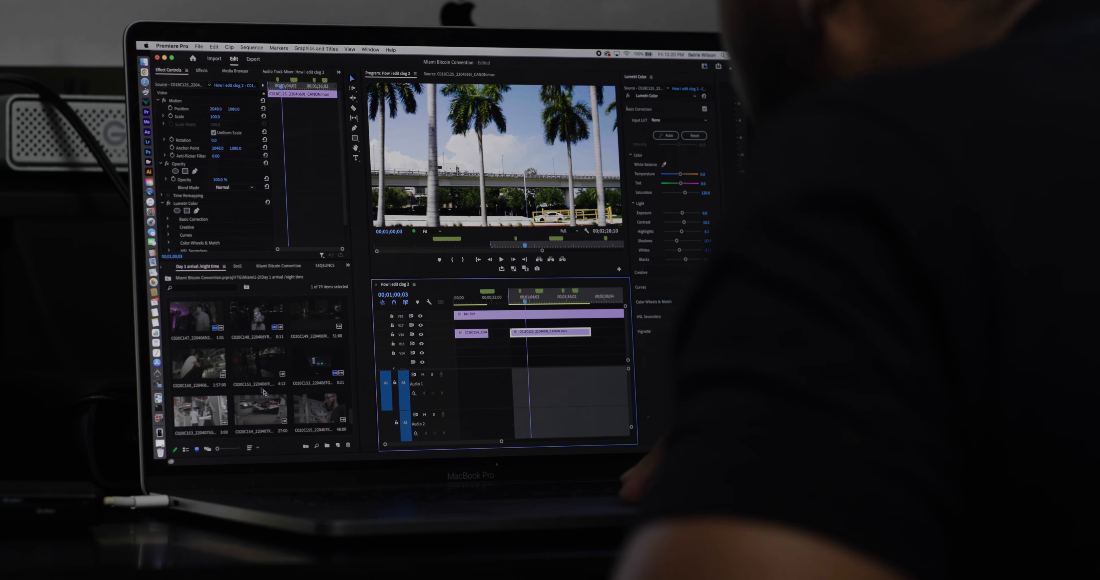
scroll(211, 335, "up", 10)
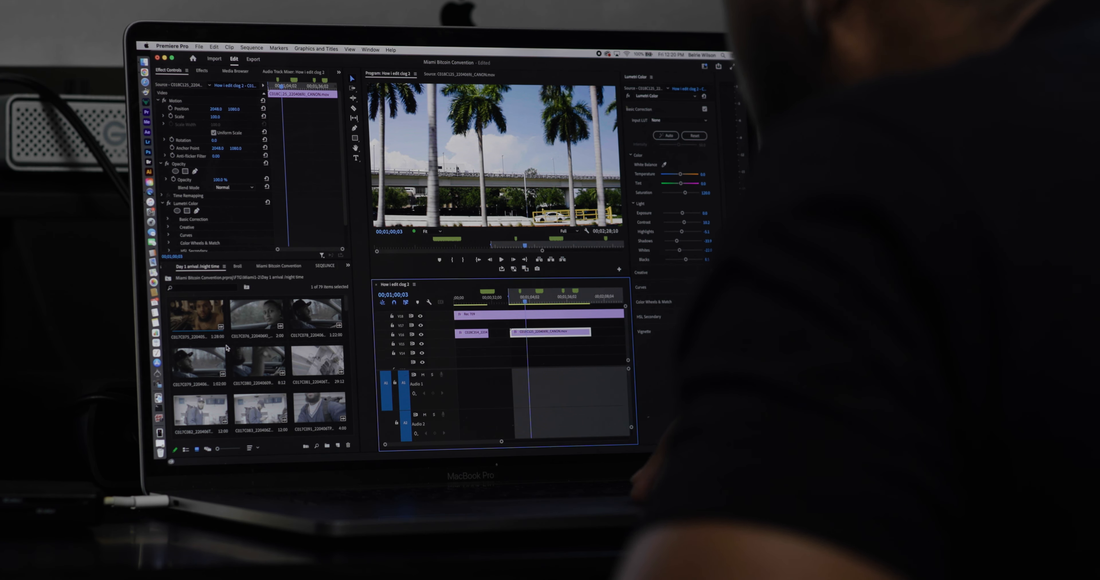
scroll(252, 346, "down", 5)
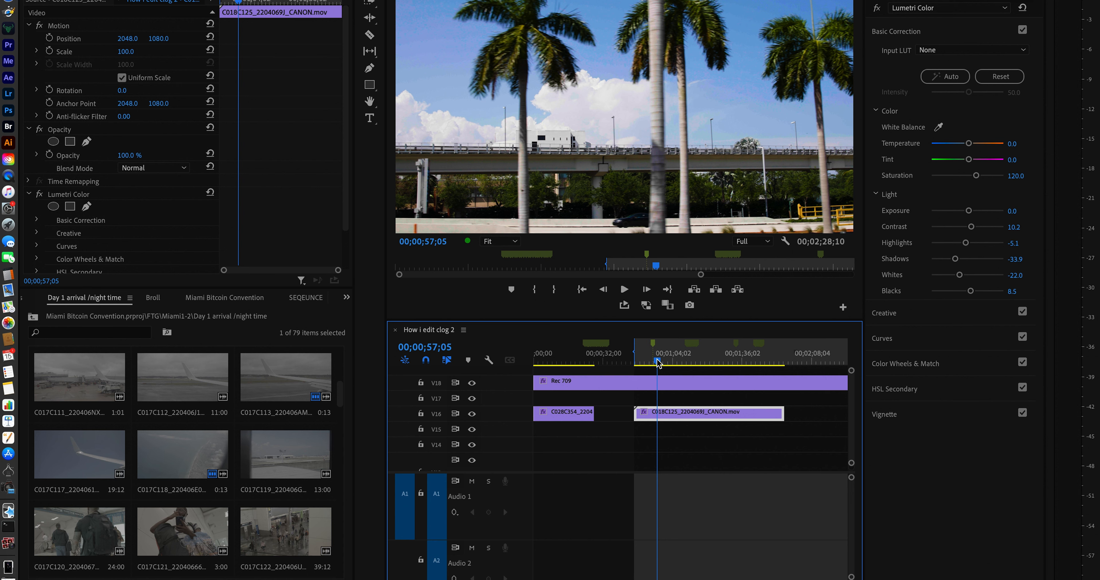
- Open the sequence's export settings and toggle the Lumetri Look / LUT effect off and on, leaving it enabled
key("super+m")
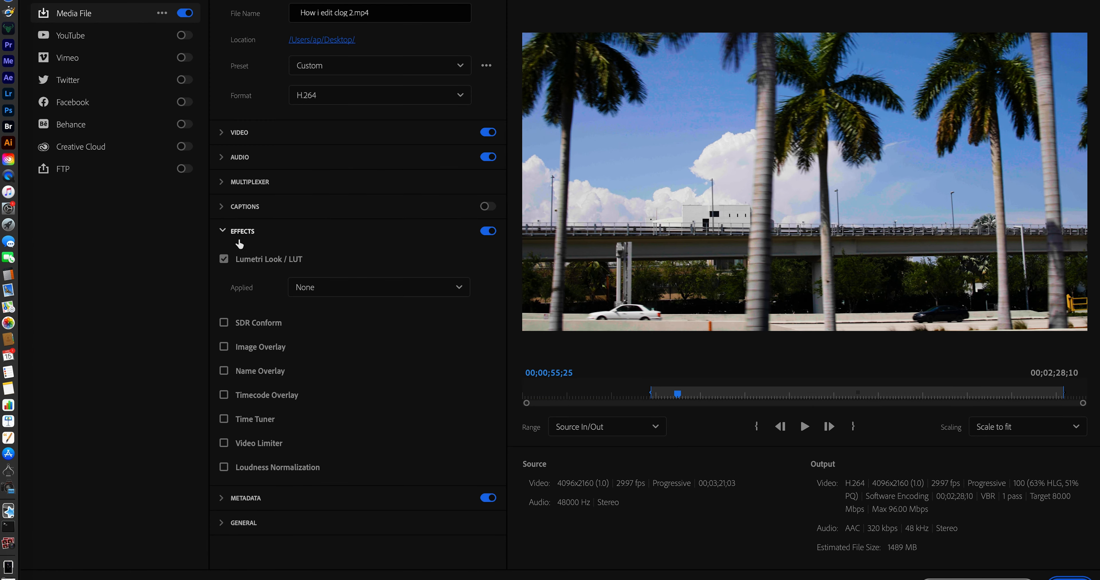
left_click(224, 260)
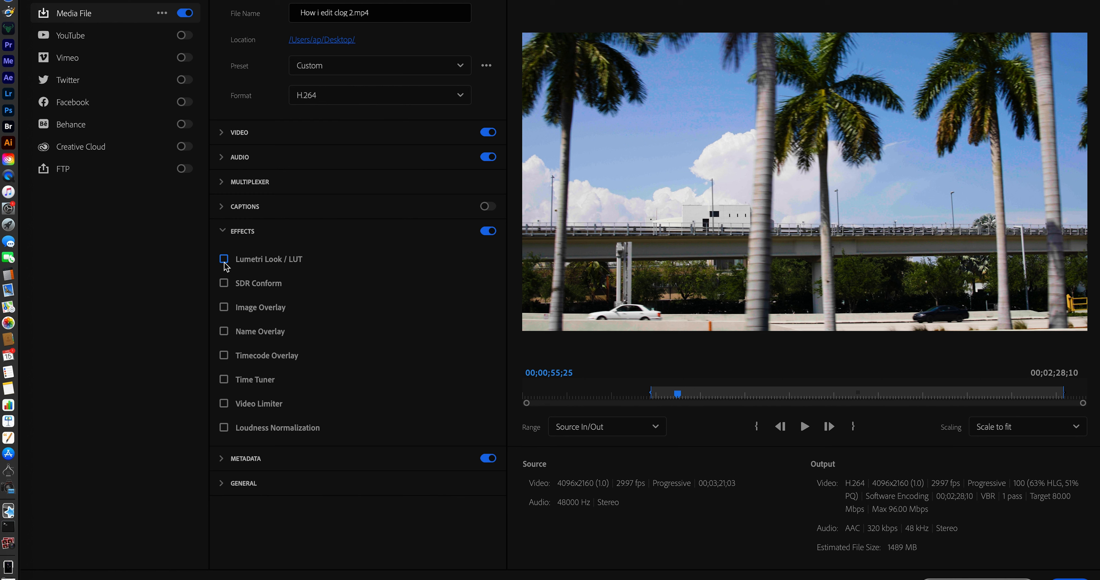
left_click(223, 258)
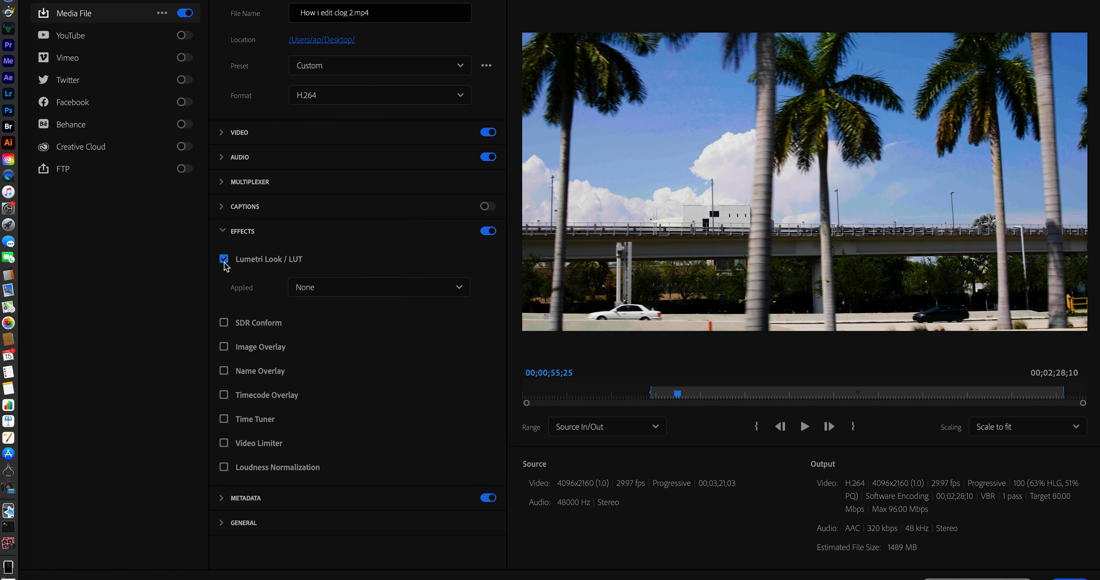
left_click(223, 258)
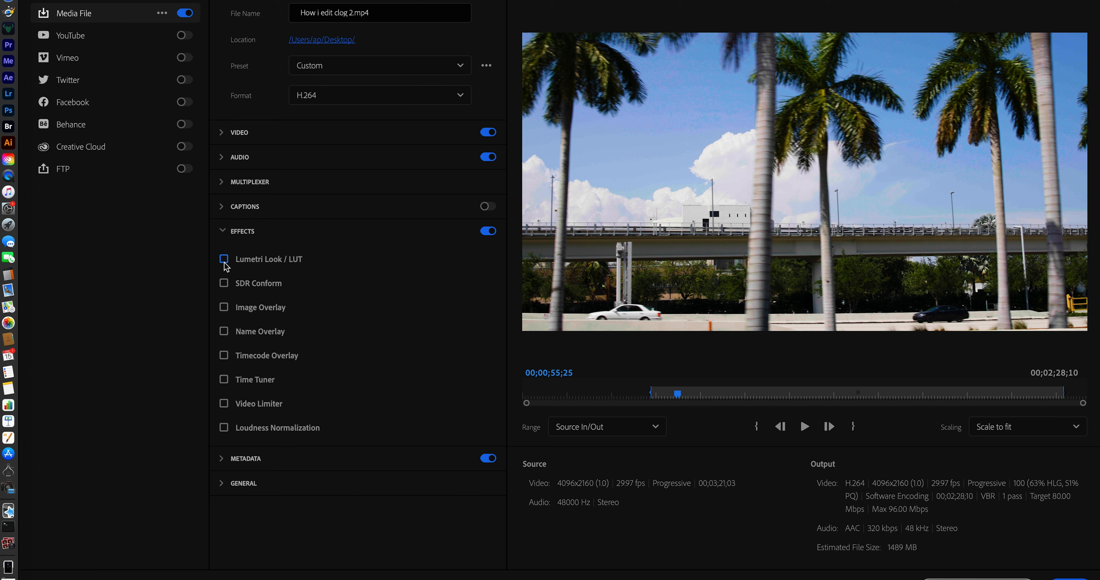
left_click(224, 262)
left_click(224, 262)
left_click(224, 237)
left_click(223, 237)
left_click(224, 259)
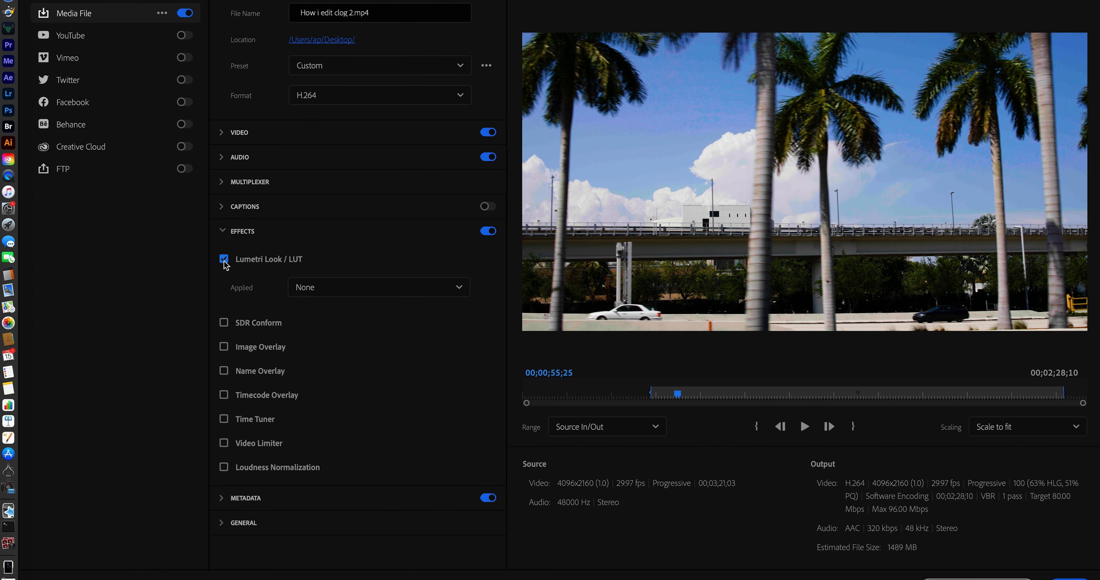
left_click(223, 260)
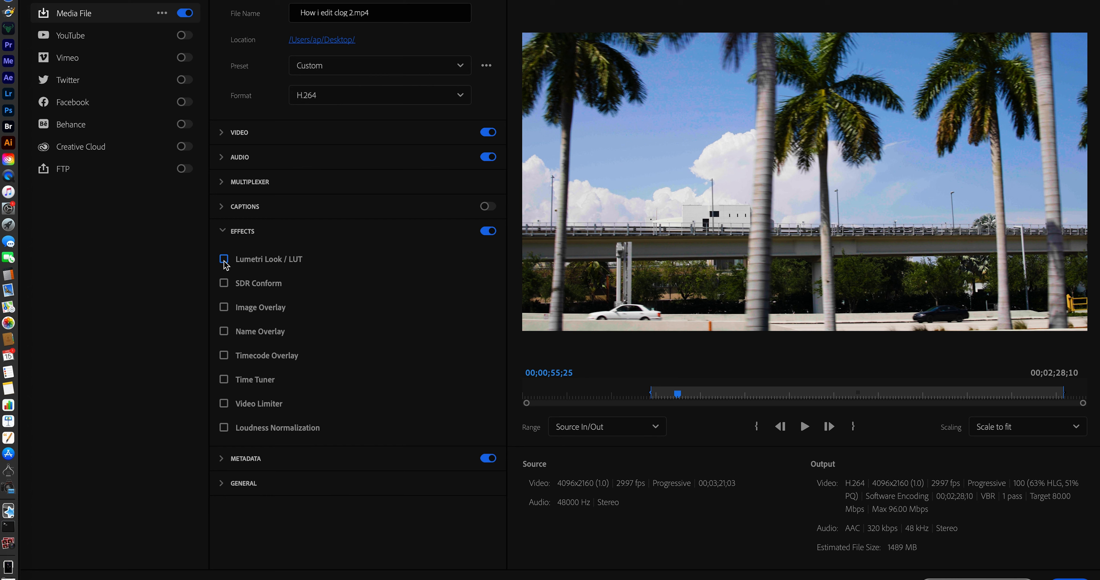
left_click(224, 259)
left_click(224, 259)
left_click(224, 259)
left_click(223, 259)
left_click(229, 239)
left_click(222, 241)
left_click(223, 259)
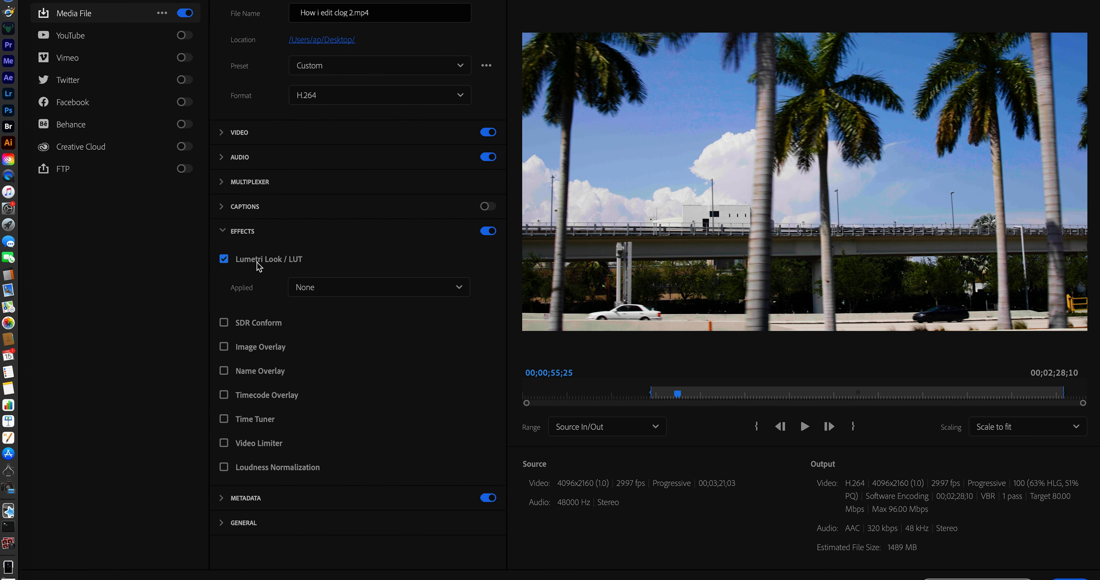
- Load QT Gamma Compensation.cube from the Adobe documents folder as the export's Lumetri Look / LUT
left_click(311, 288)
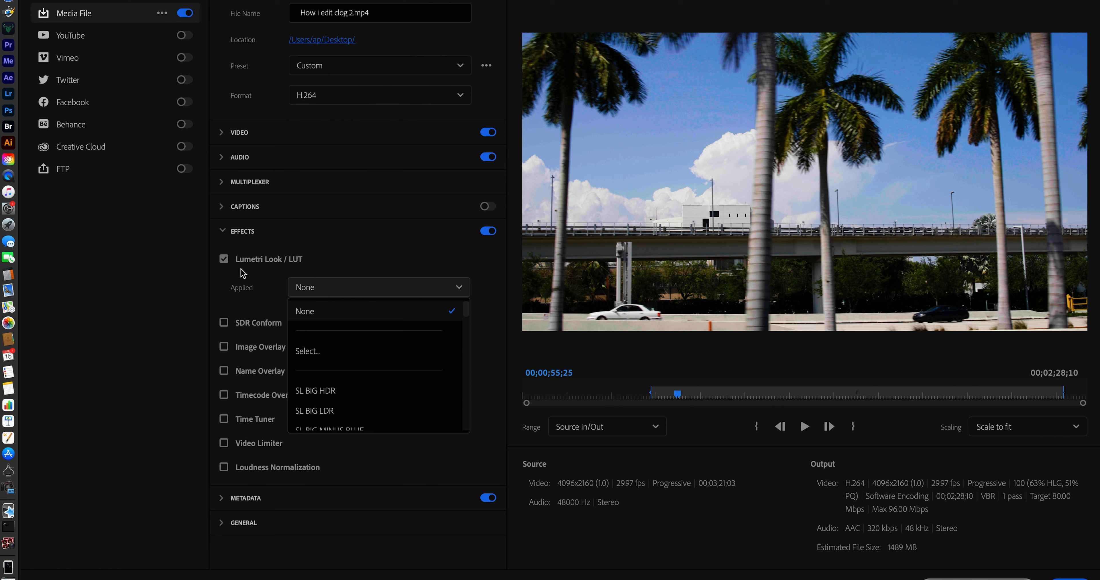
left_click(261, 271)
left_click(226, 262)
left_click(227, 262)
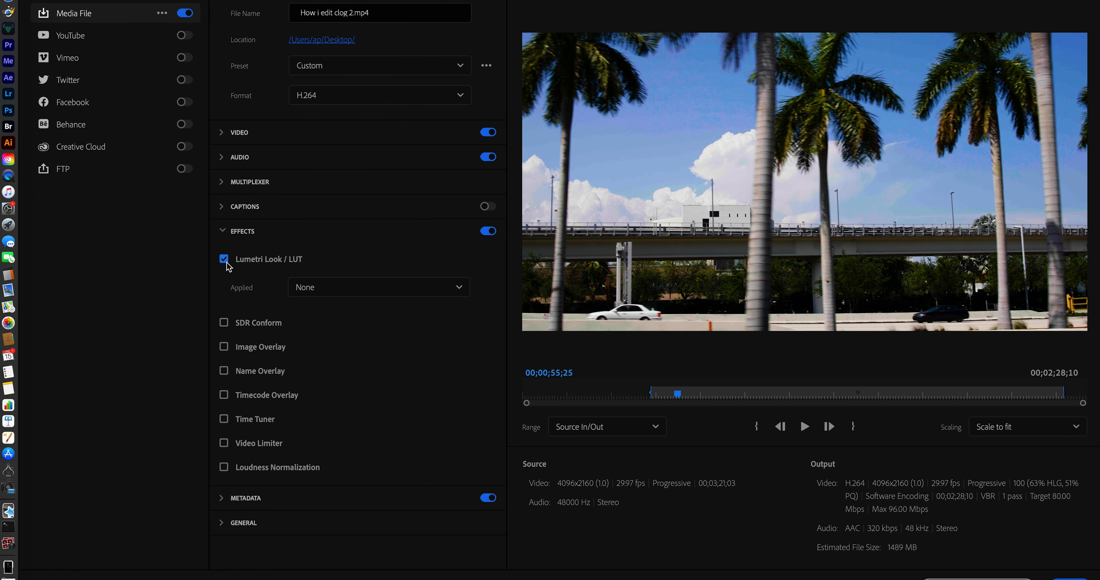
left_click(334, 295)
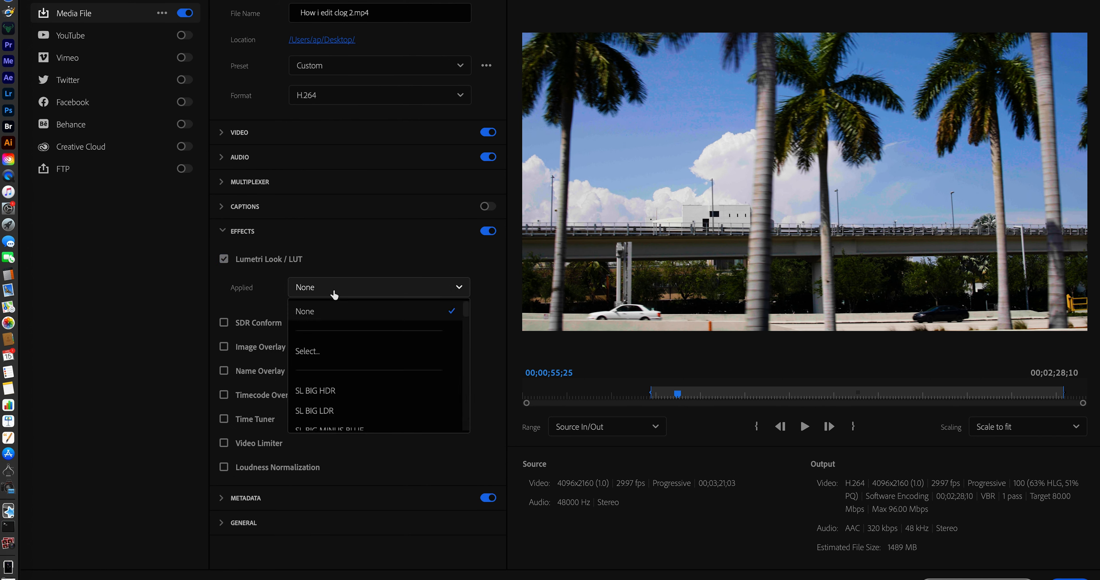
left_click(317, 353)
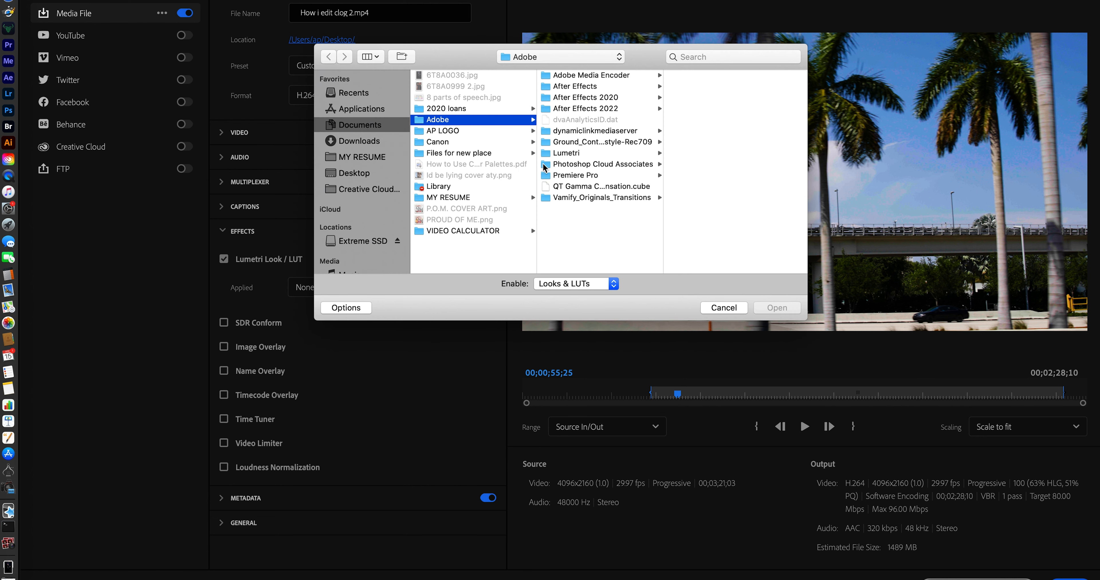
left_click(553, 189)
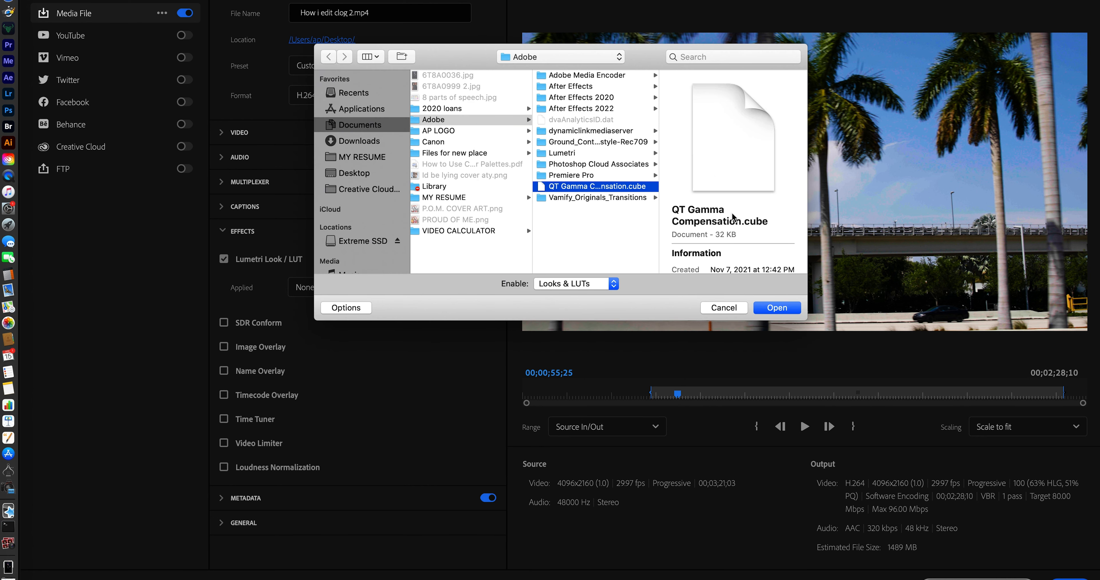
scroll(717, 177, "down", 3)
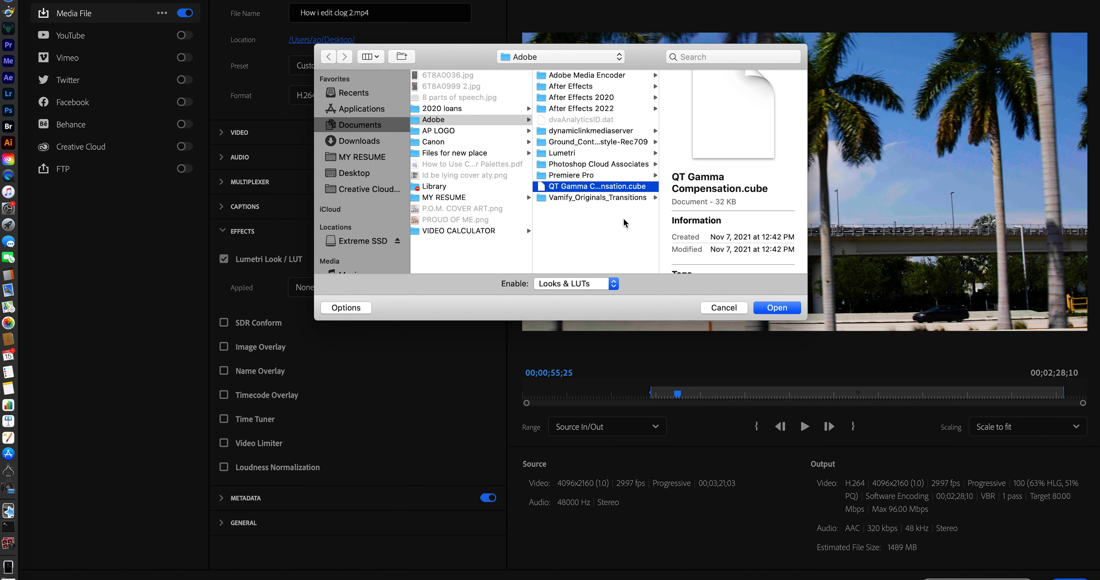
left_click(762, 306)
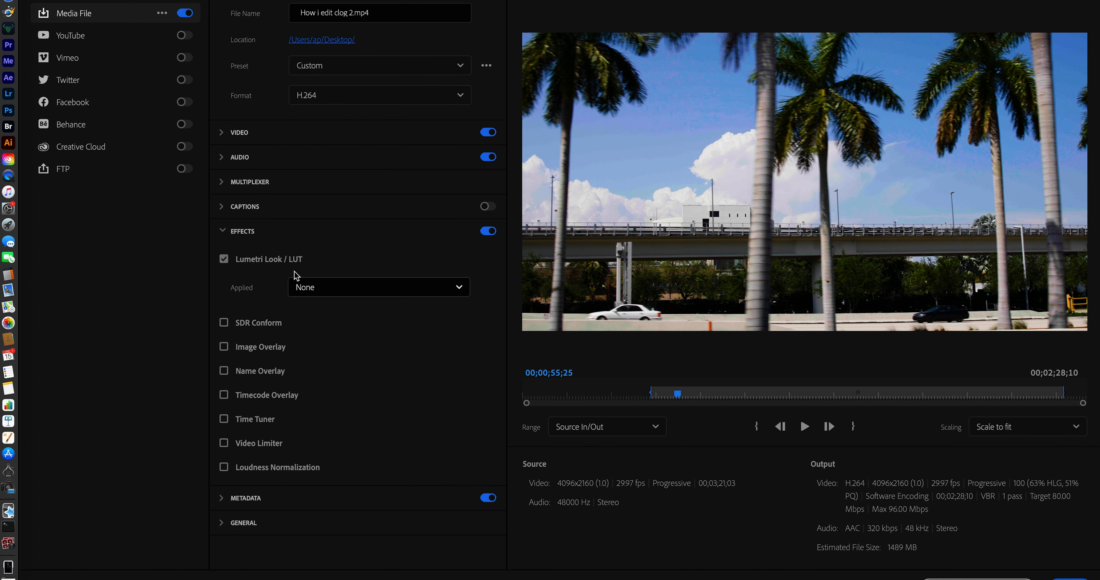
- Choose the High Quality 2160p 4K preset for the export, keeping the H.264 format
left_click(306, 94)
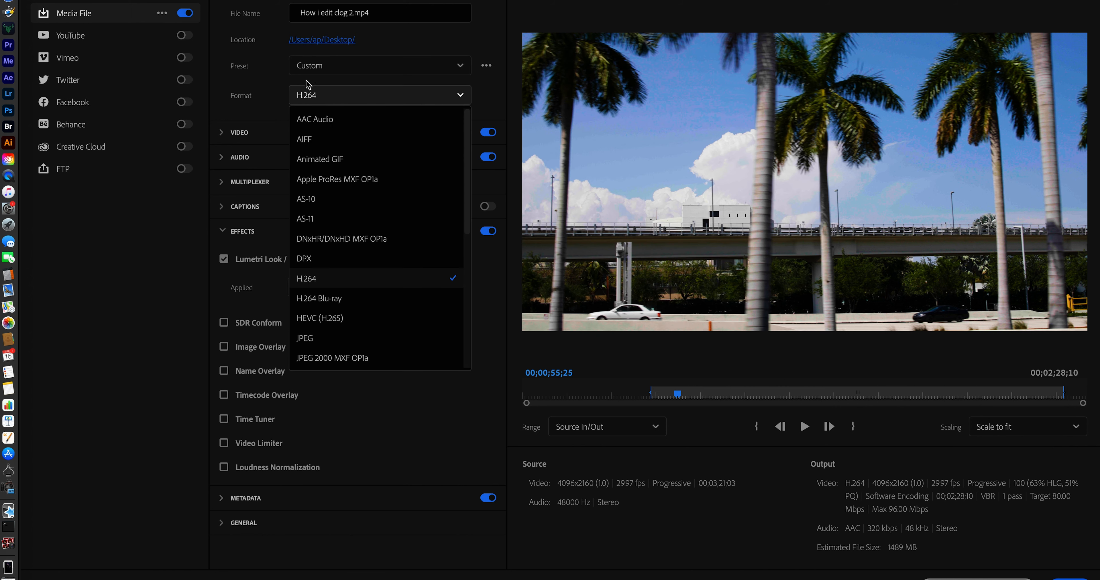
left_click(308, 72)
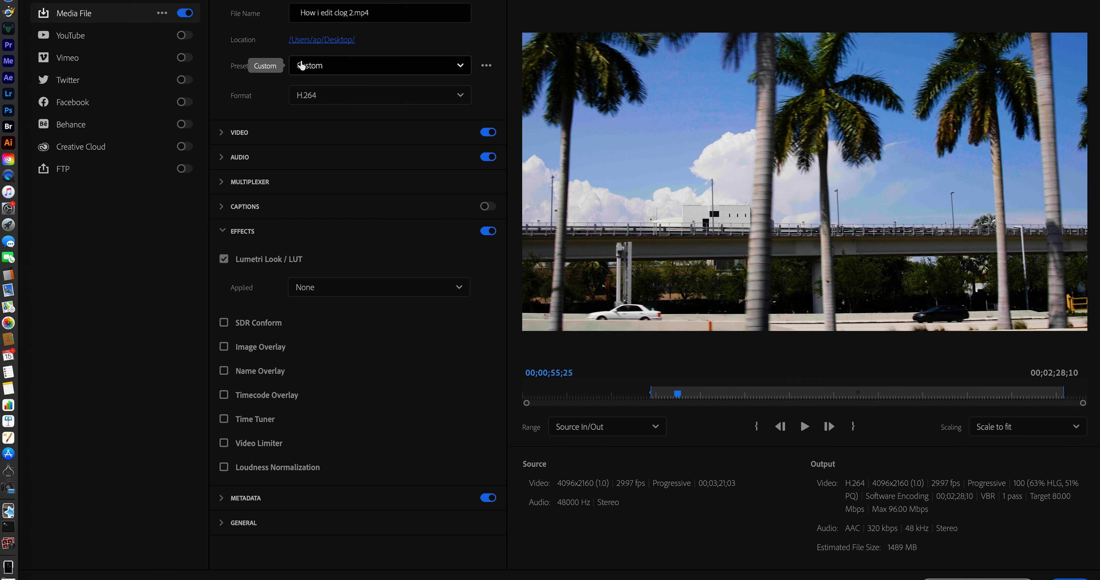
left_click(317, 92)
left_click(321, 68)
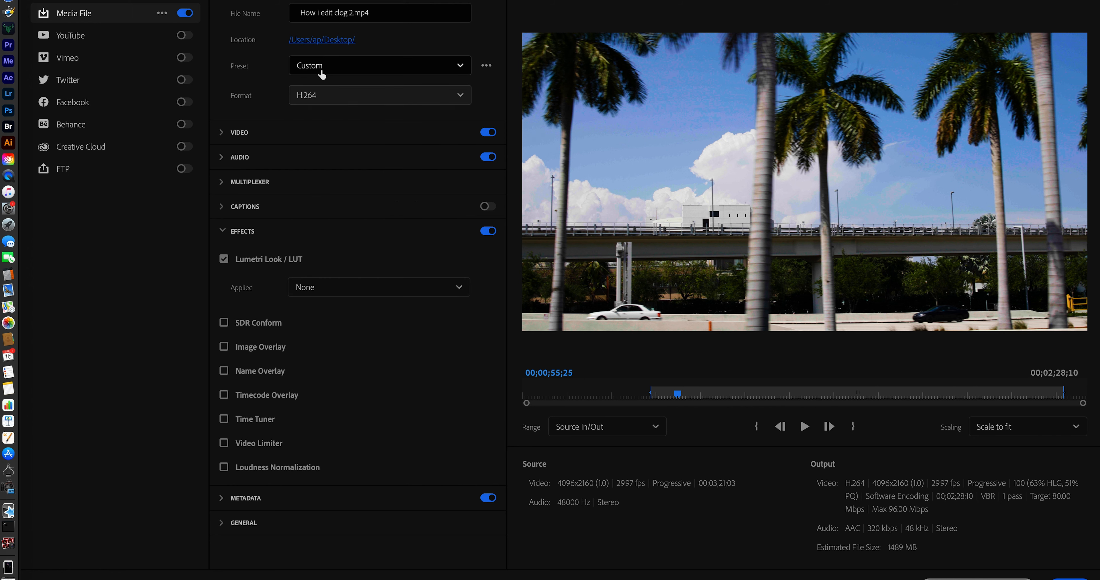
left_click(337, 70)
left_click(352, 189)
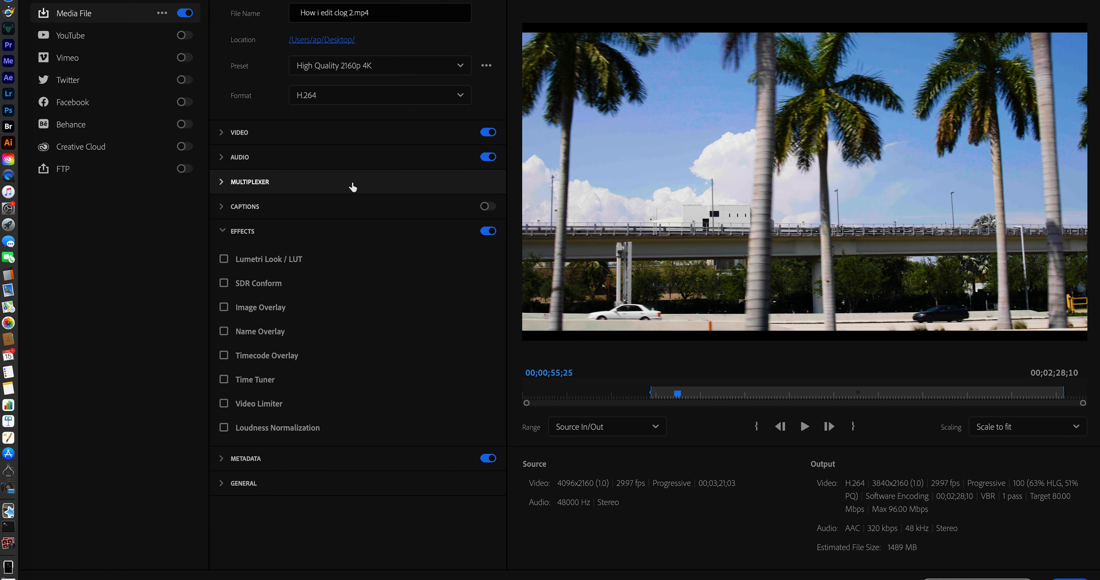
- Match the export's basic video settings to the source and look through the remaining video options
left_click(314, 136)
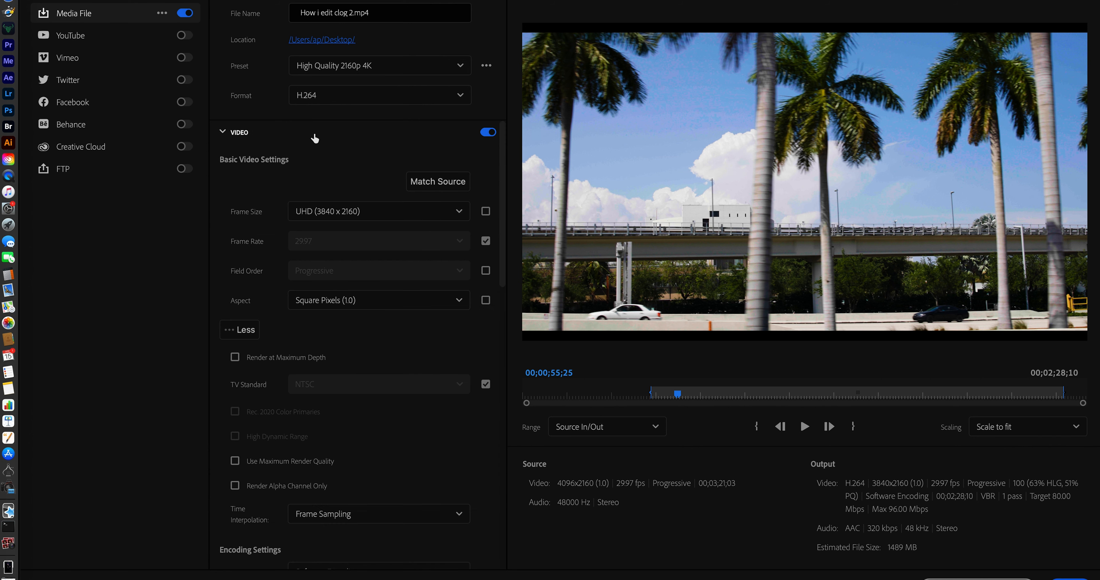
left_click(427, 182)
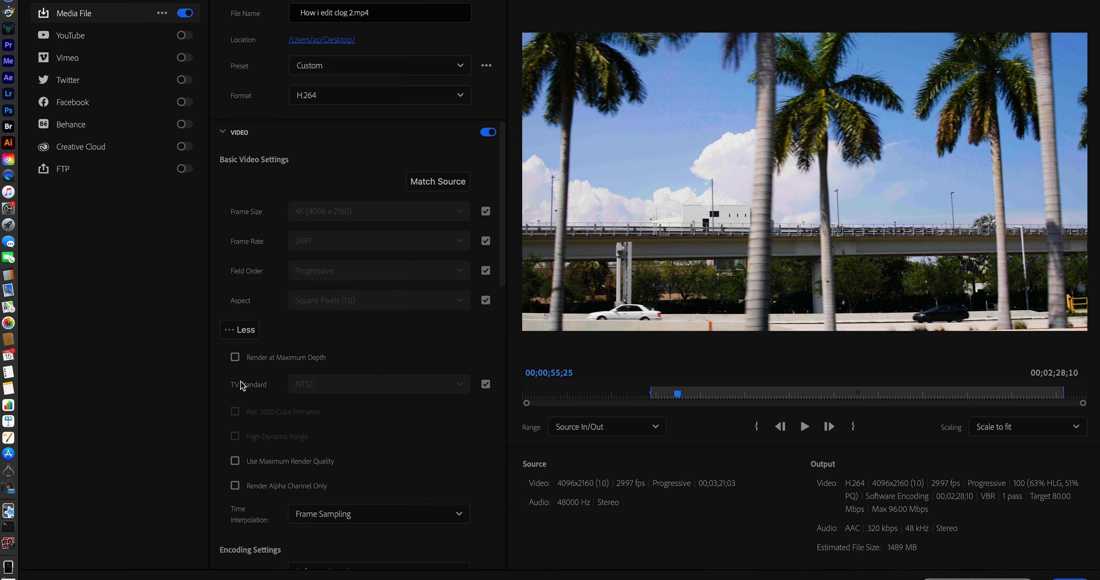
scroll(239, 372, "down", 10)
scroll(237, 361, "up", 10)
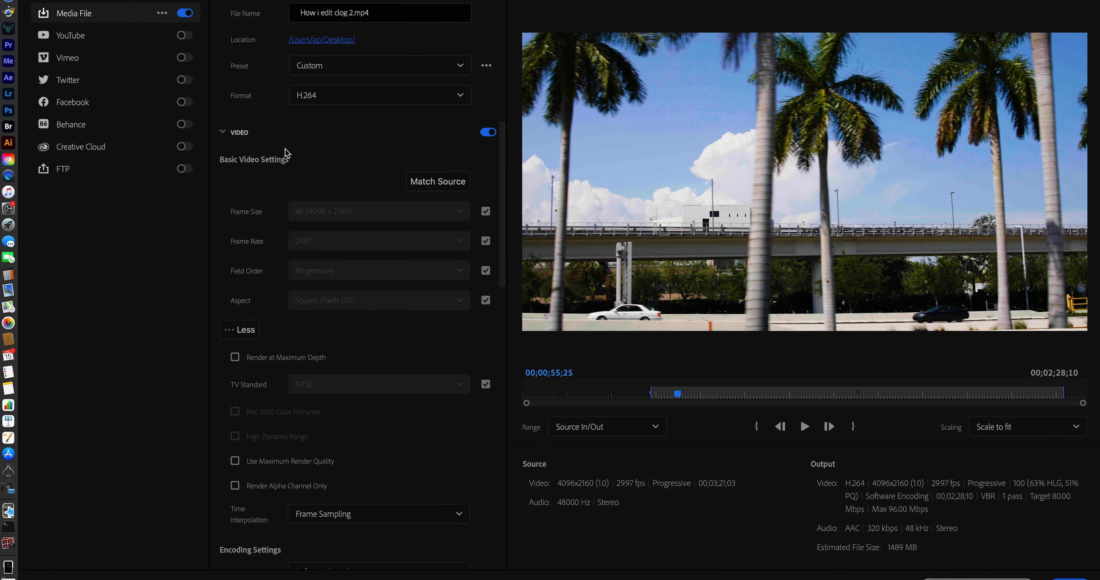
- Collapse the video settings and enable the Lumetri Look / LUT effect for the export
left_click(224, 134)
left_click(222, 231)
left_click(224, 259)
left_click(224, 258)
left_click(224, 259)
left_click(223, 259)
left_click(223, 259)
left_click(224, 259)
left_click(223, 259)
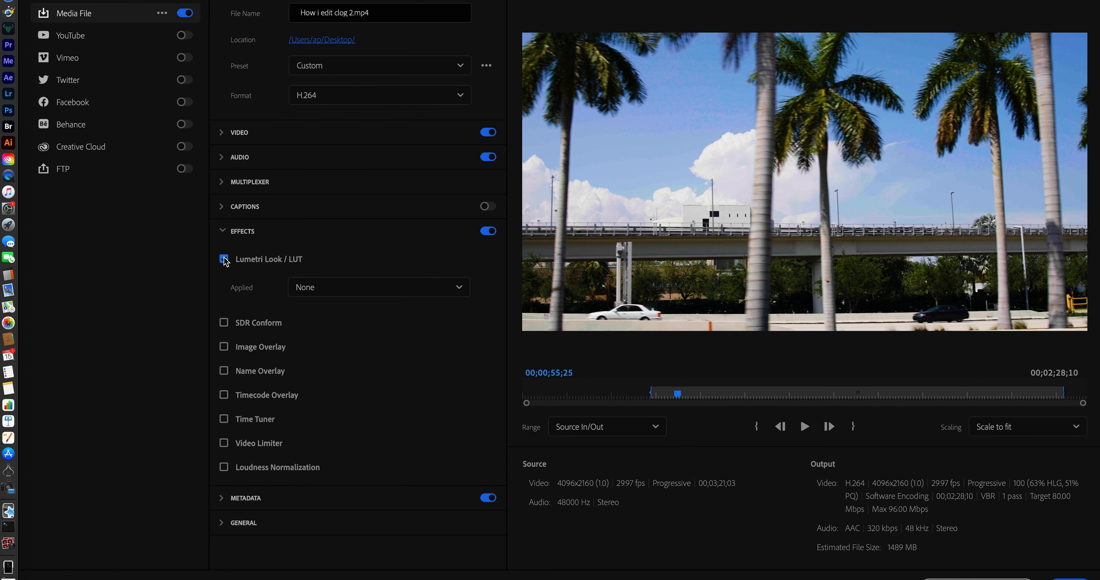
- Apply QT Gamma Compensation.cube from the Adobe folder in Documents as the export LUT
left_click(317, 287)
left_click(321, 352)
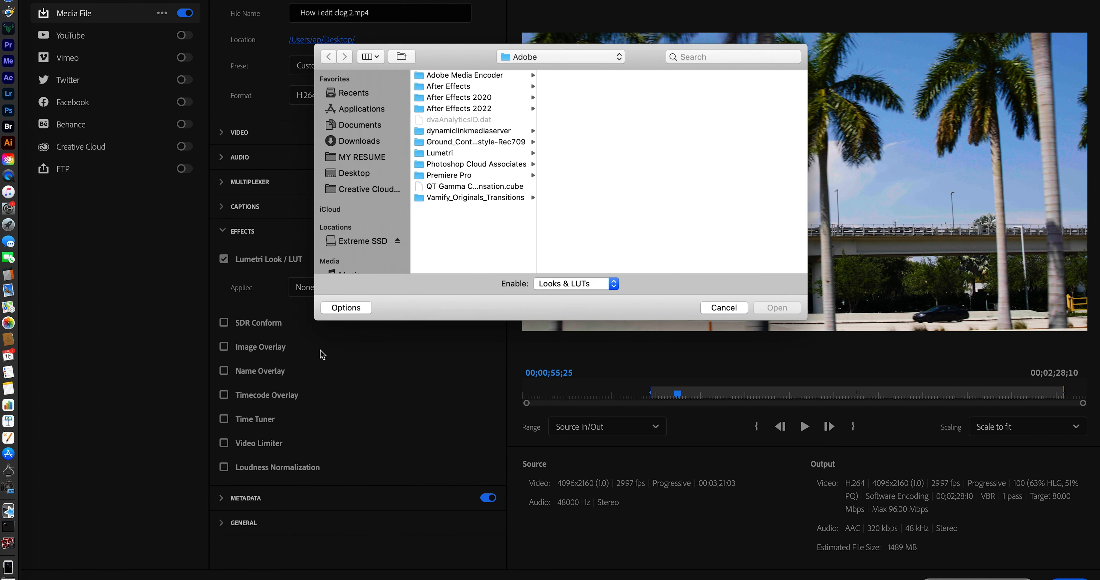
left_click(349, 141)
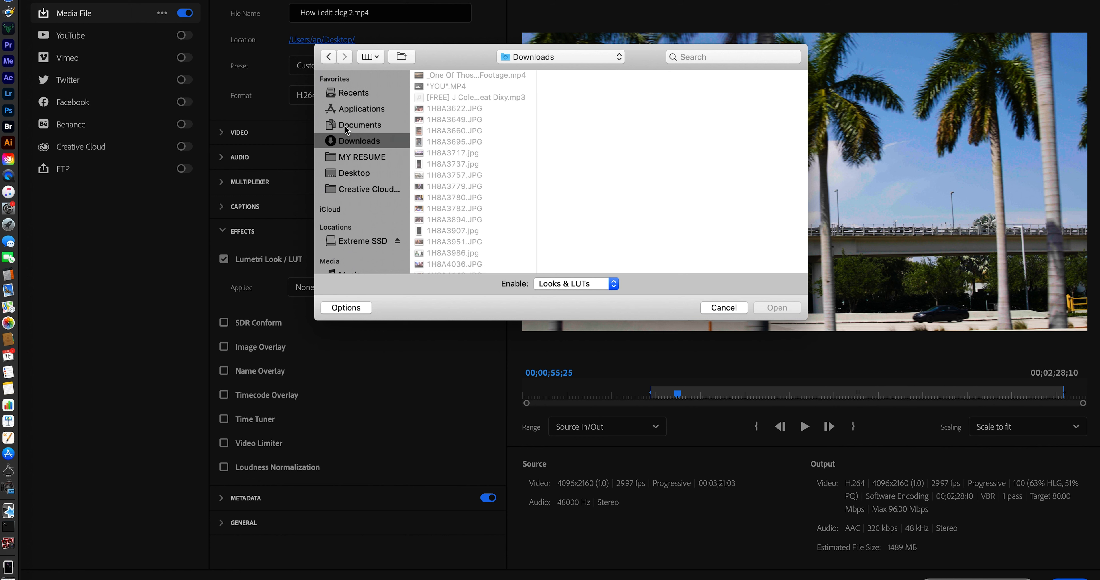
left_click(347, 125)
left_click(435, 122)
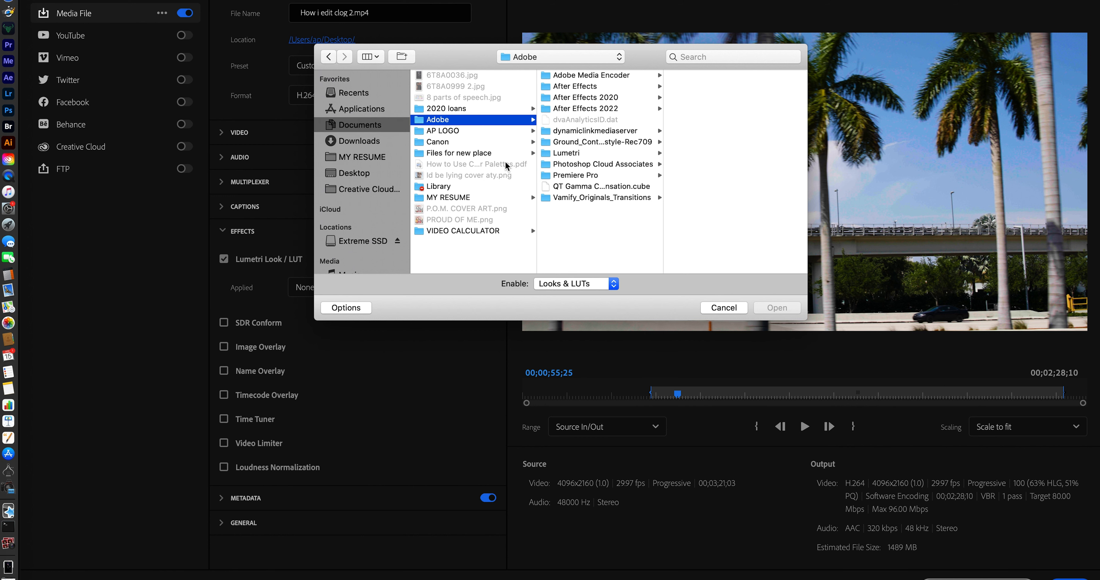
left_click(563, 188)
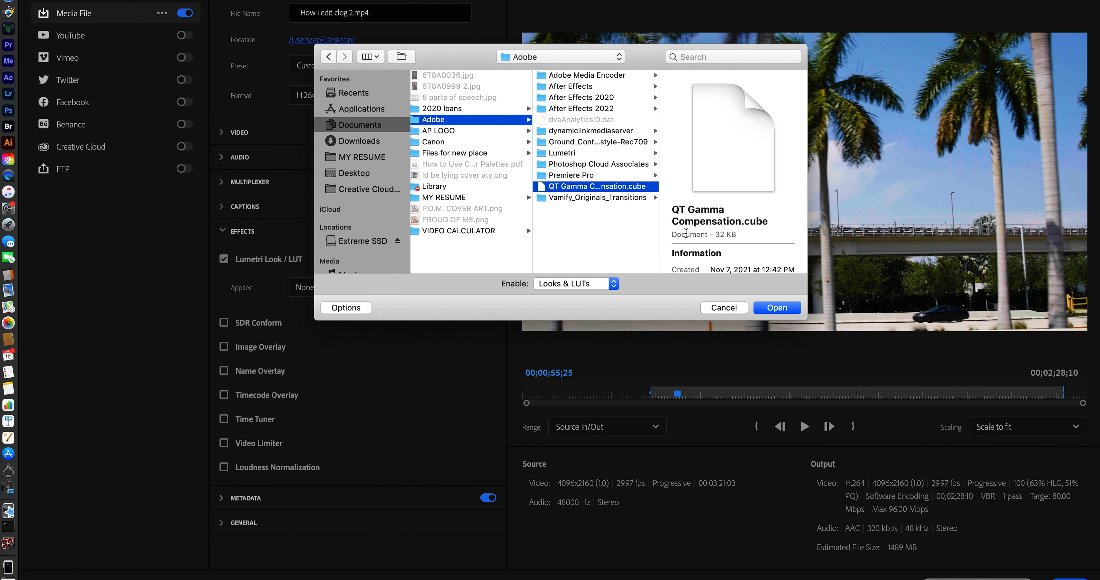
left_click(768, 308)
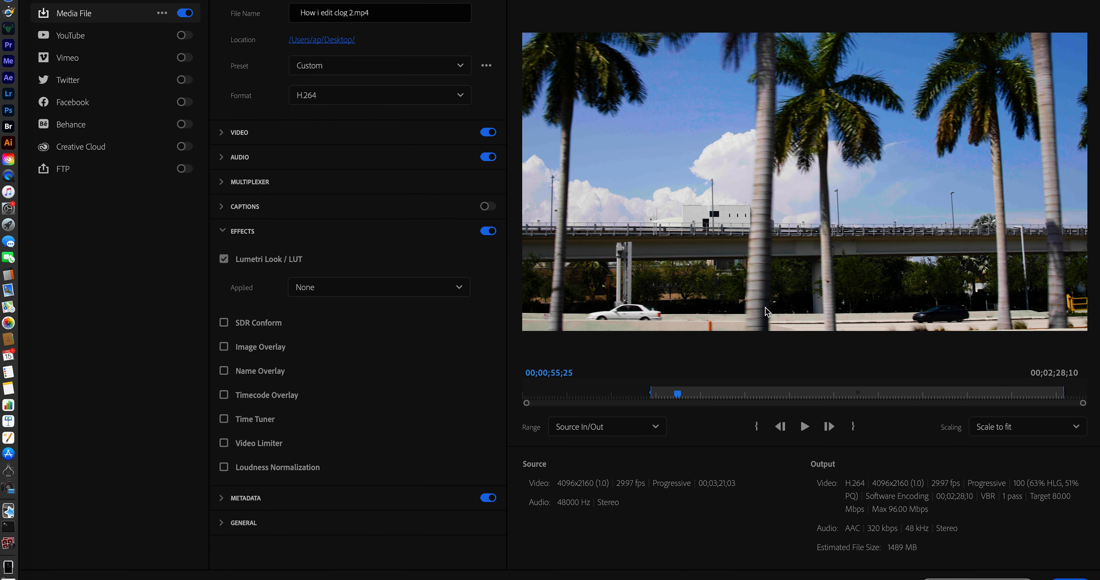